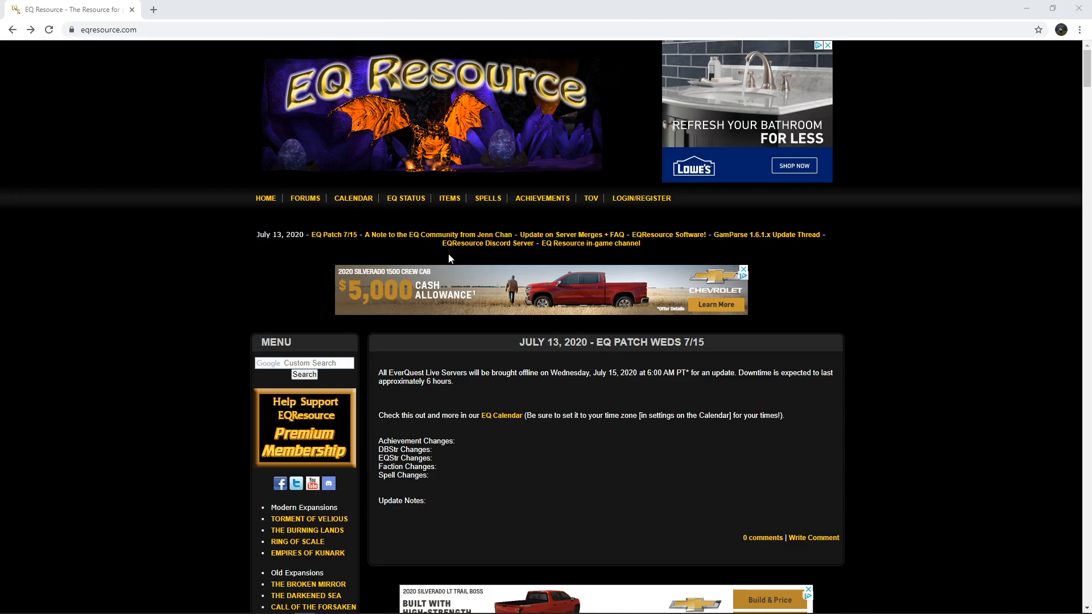
scroll(453, 260, down, 6)
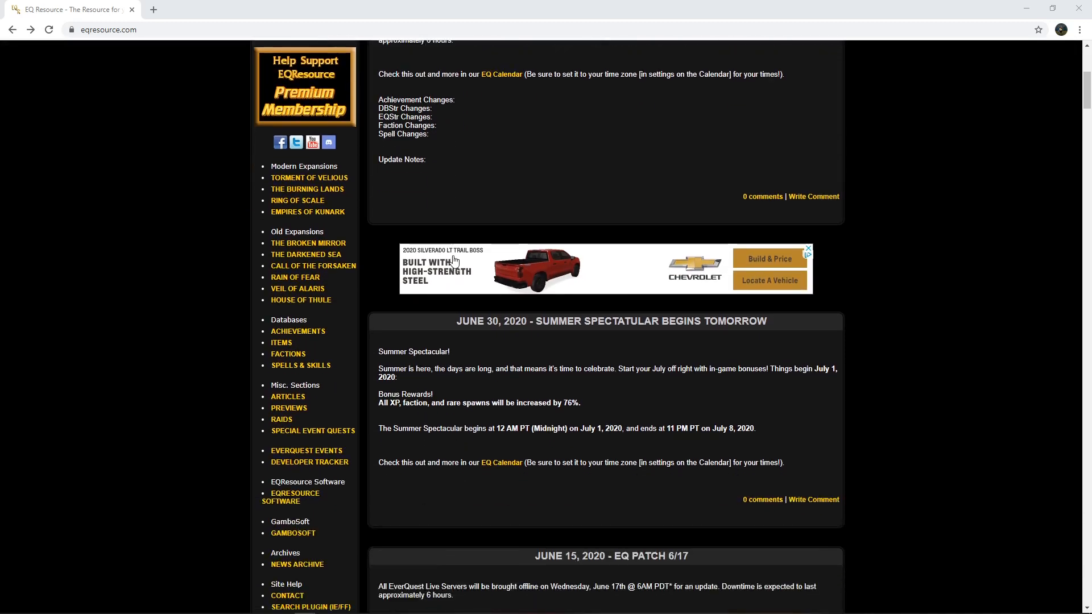
scroll(454, 260, up, 6)
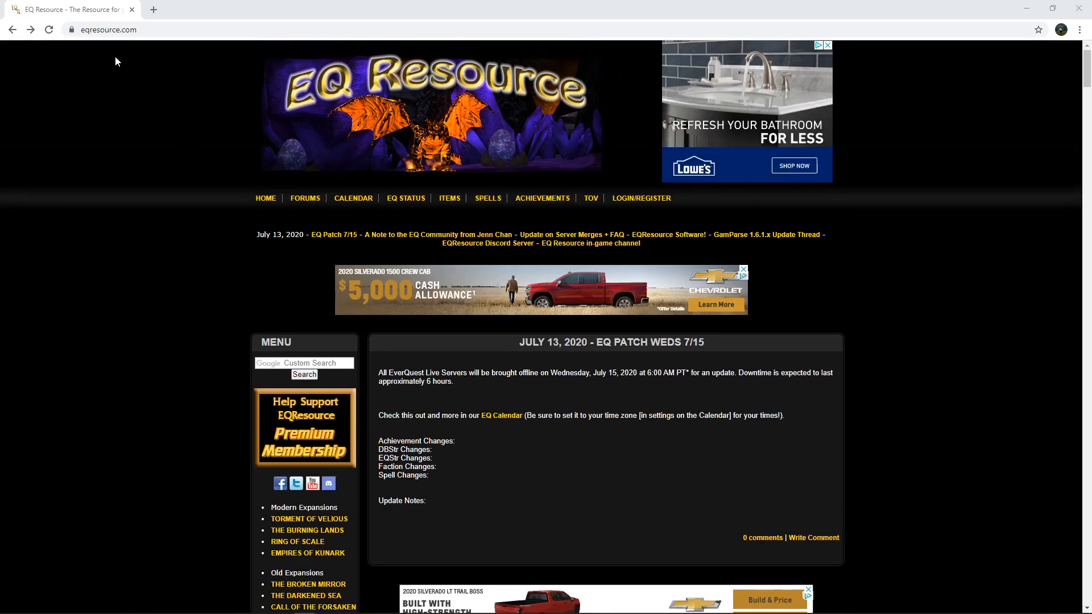
click(154, 29)
double_click(155, 29)
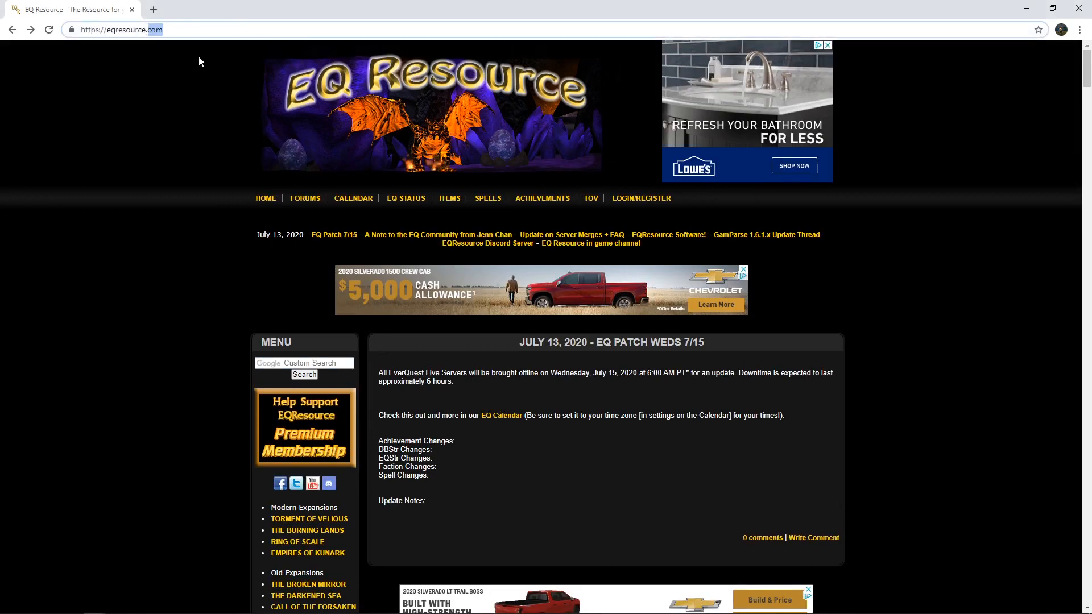
click(131, 293)
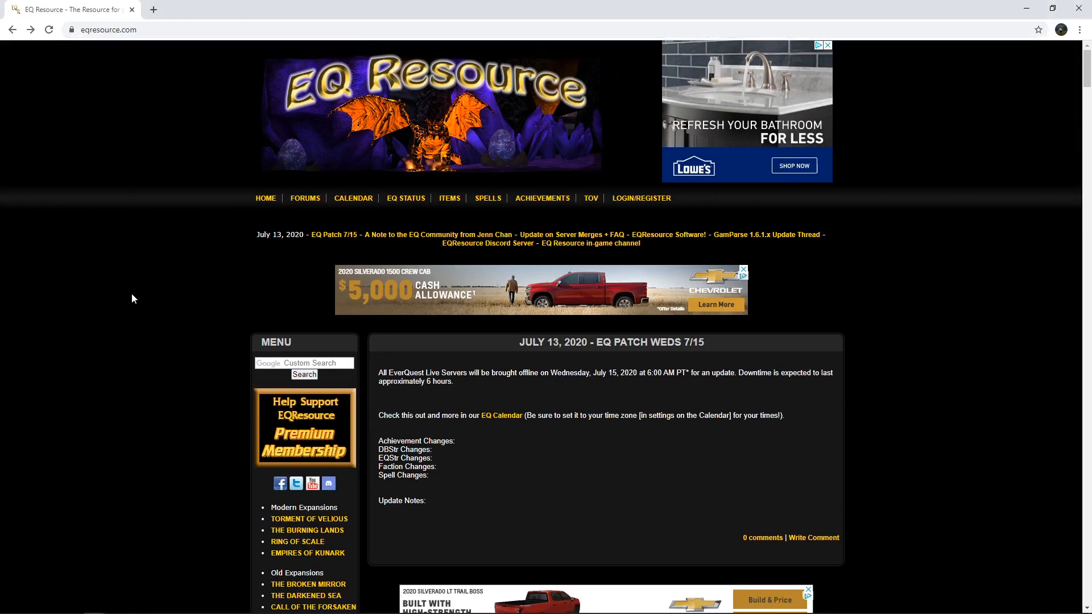
Open the advanced search form of the site's items database
scroll(131, 293, down, 1)
scroll(132, 289, down, 6)
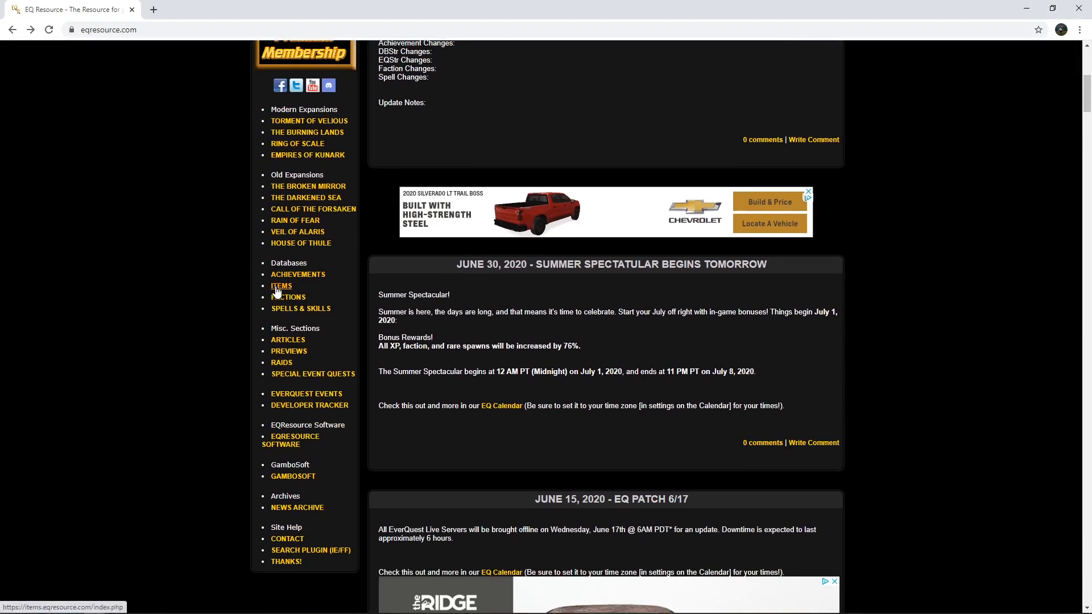
click(283, 289)
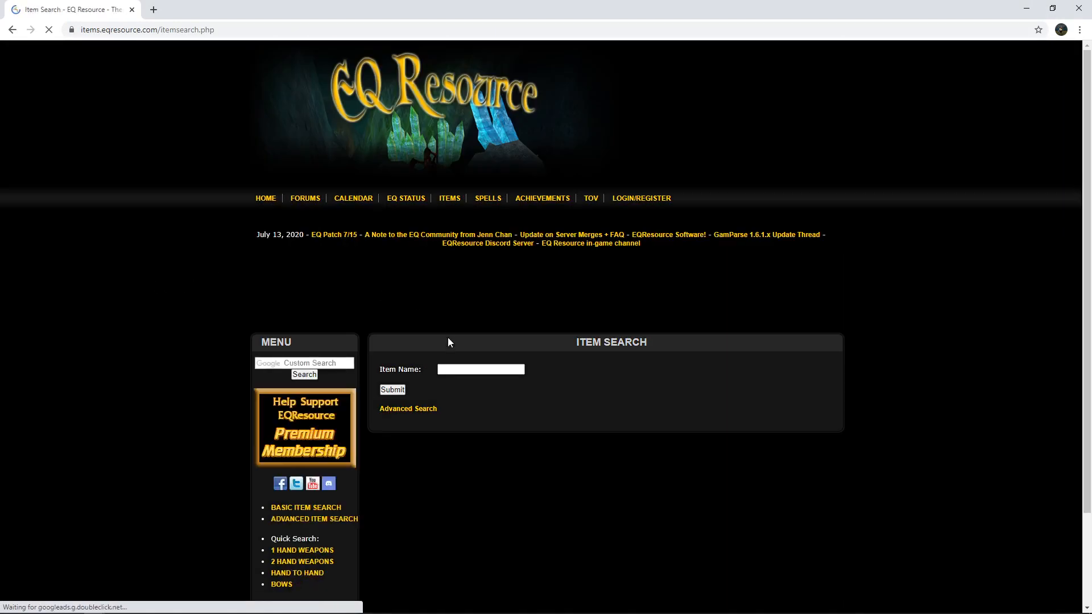
click(407, 409)
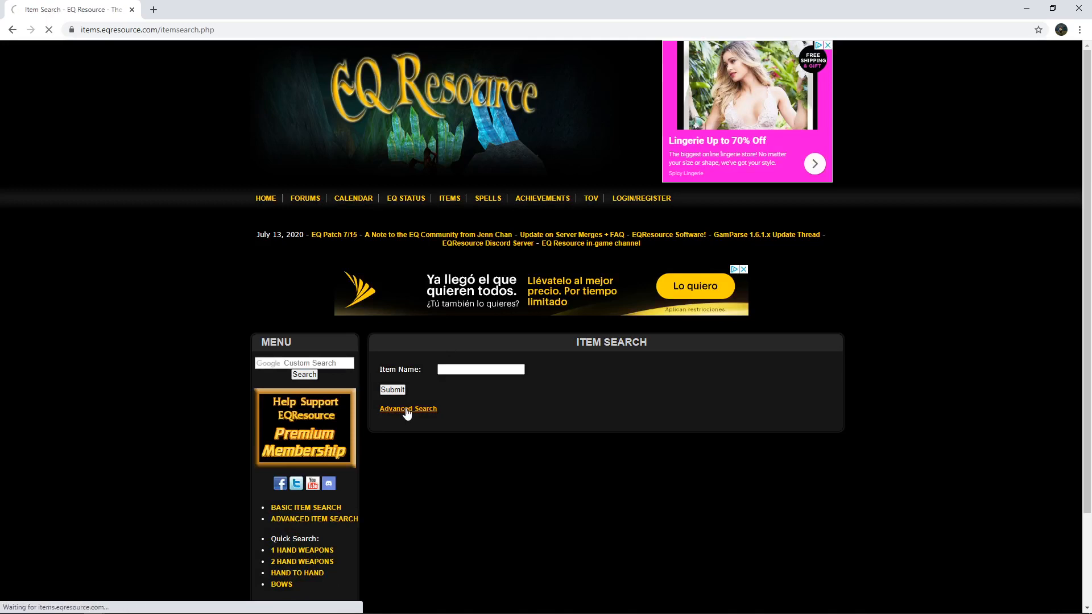
scroll(437, 405, down, 3)
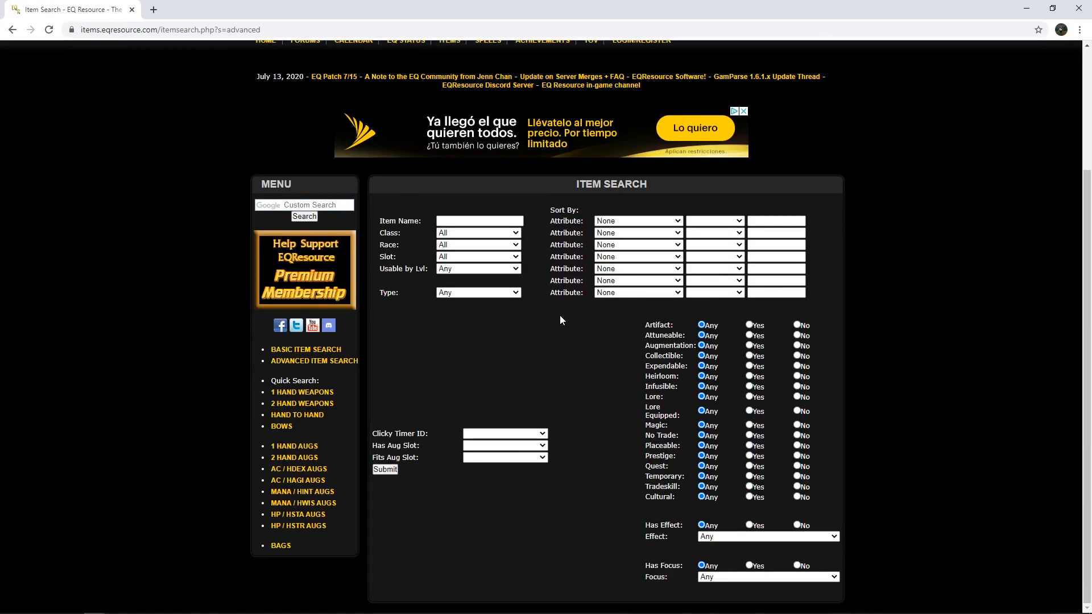
Set the item search's class to Monk and its slot to Ear
click(517, 233)
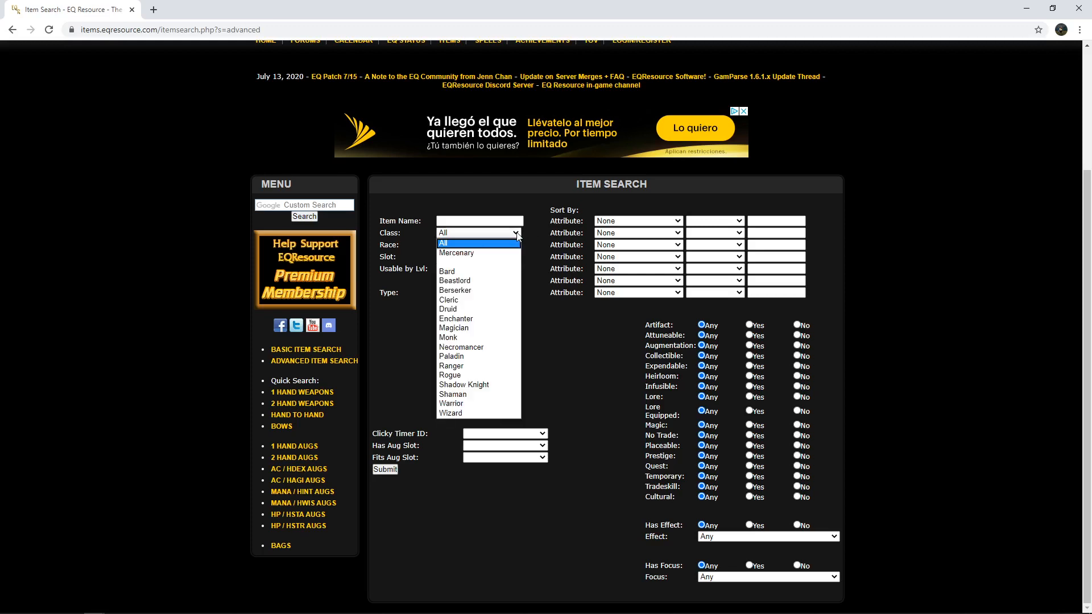
click(481, 340)
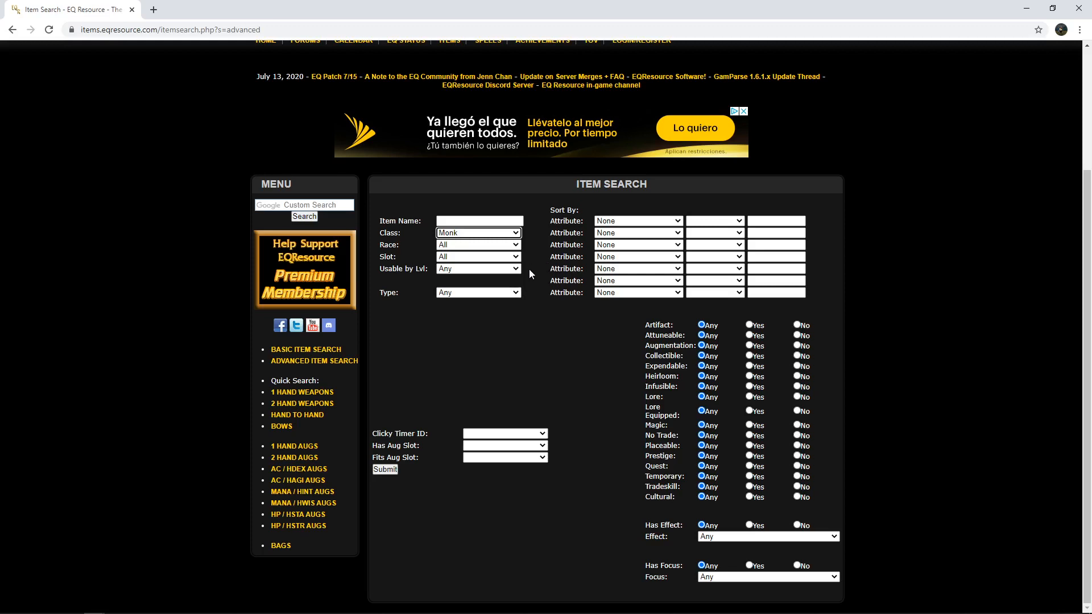
click(516, 258)
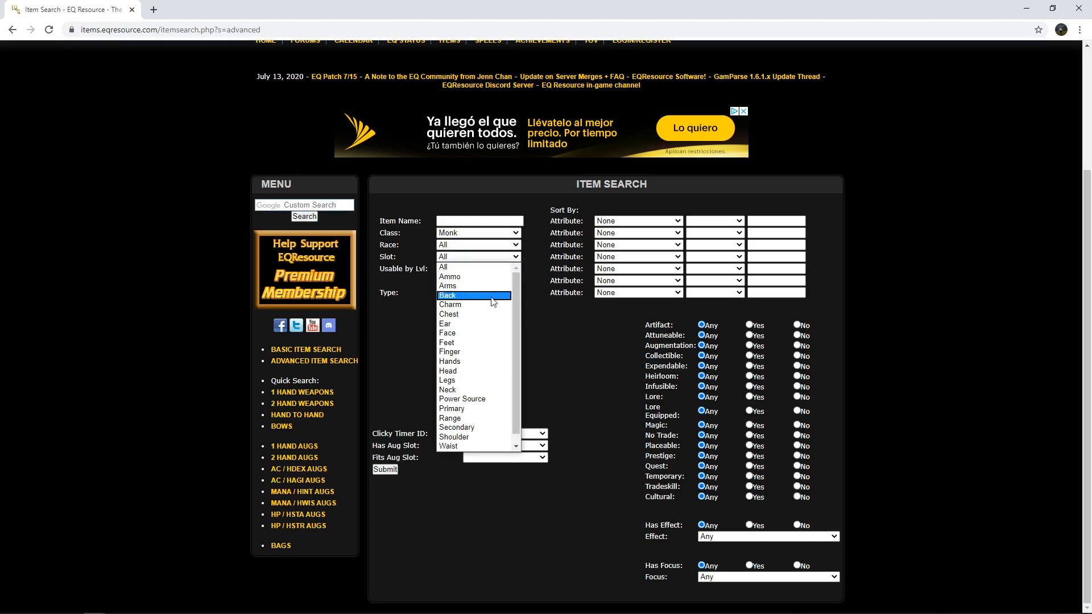
click(481, 324)
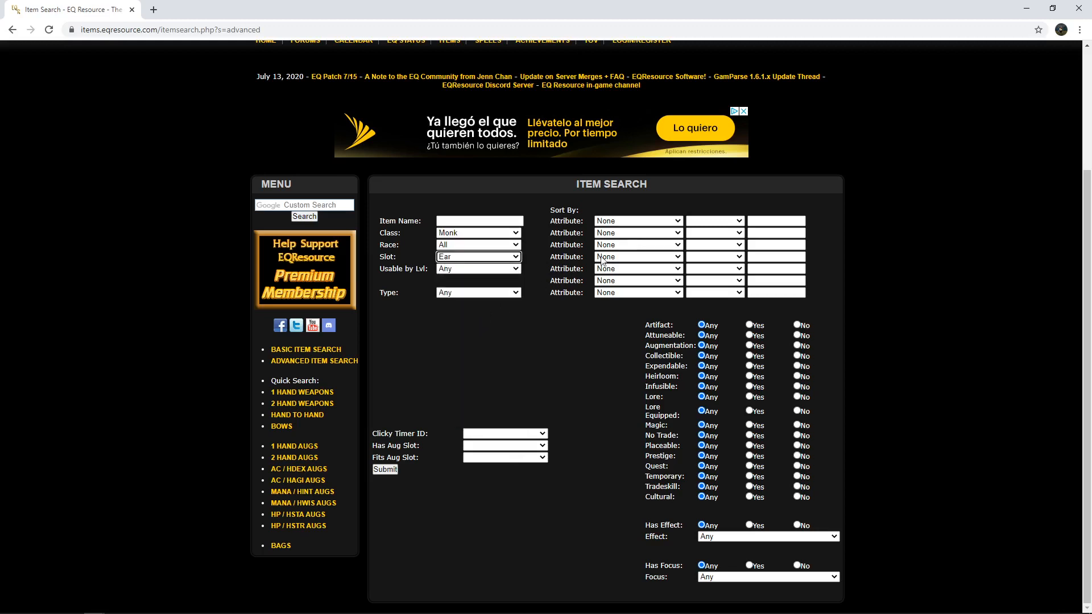
Sort the search by the Hero Dex attribute, set Augmentation to No, and submit it
click(665, 221)
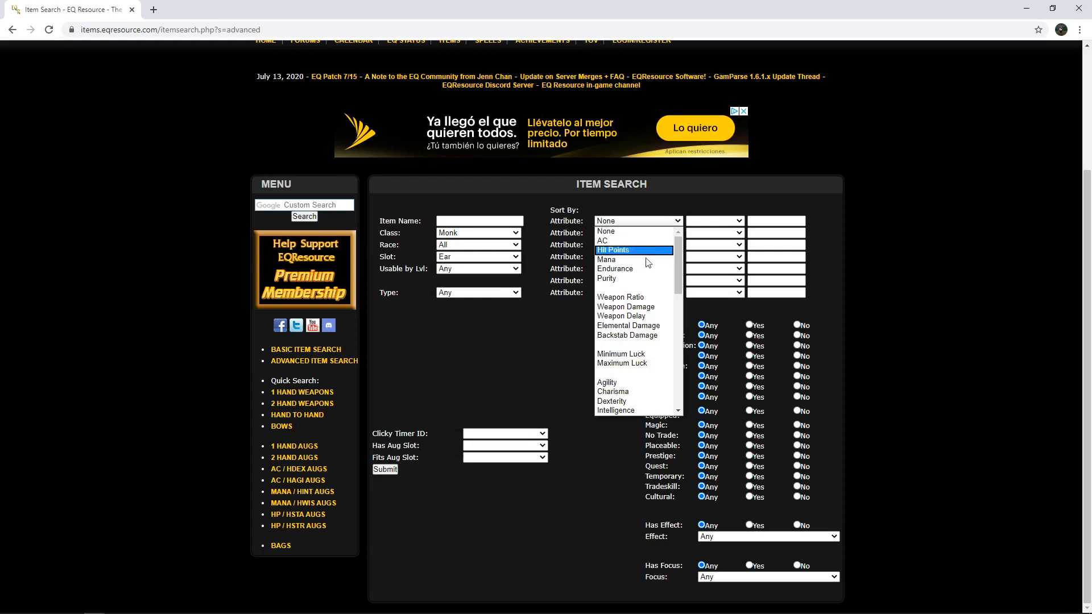
scroll(635, 318, down, 4)
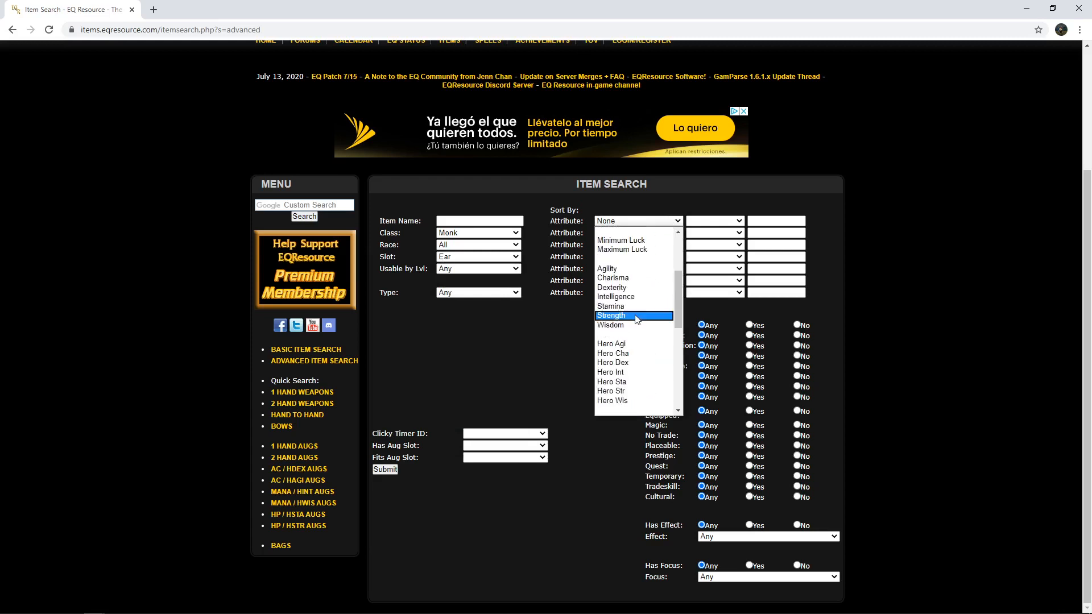
click(629, 362)
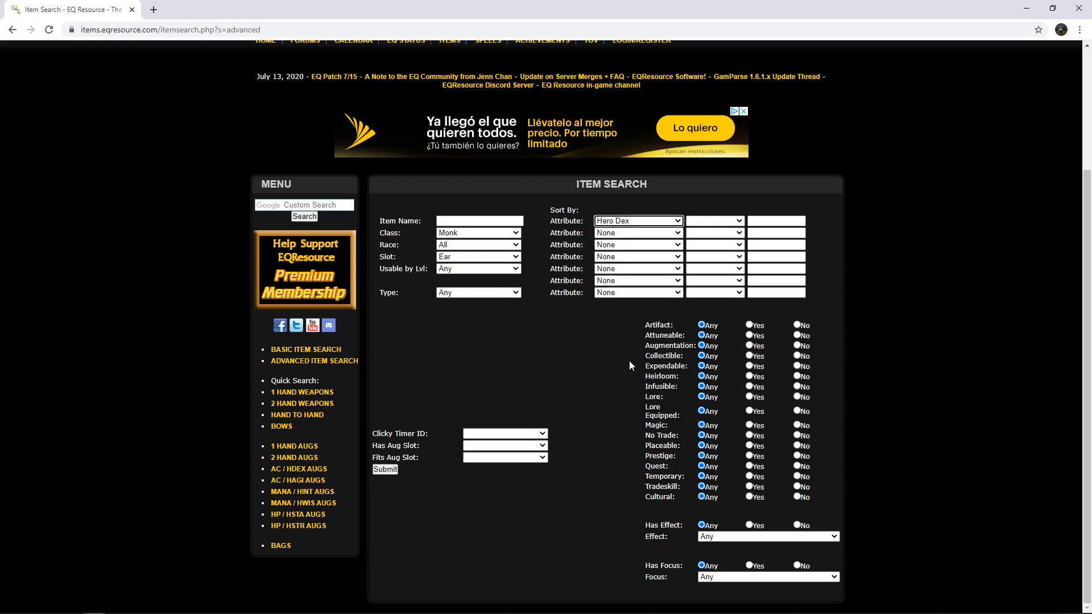
click(797, 345)
click(395, 471)
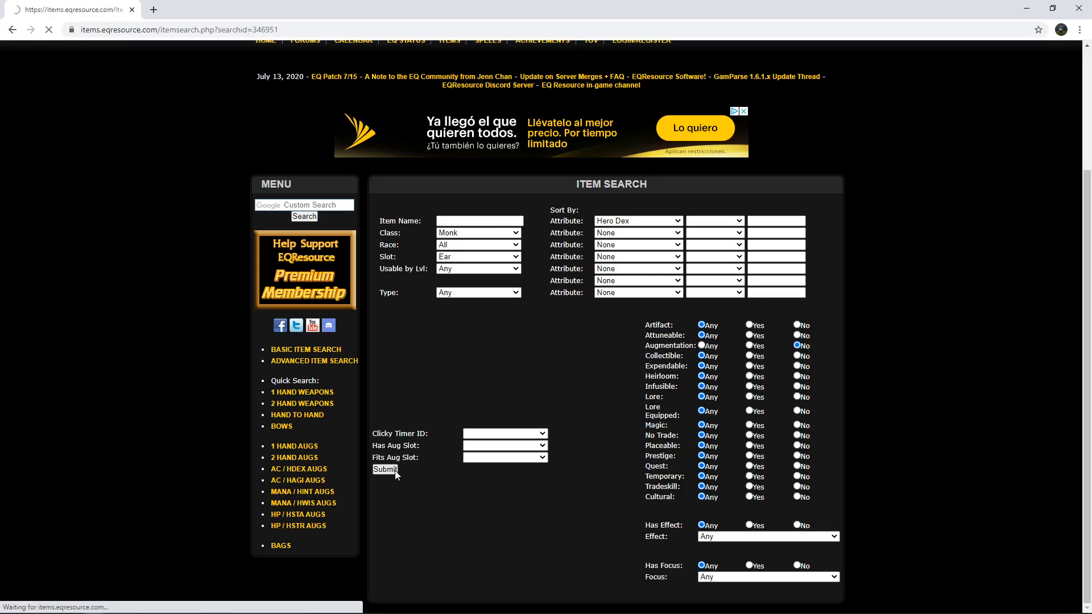
Examine the ear item results, checking the HDex column and the detailed stats of the highest-ranked earrings
scroll(540, 428, down, 4)
scroll(558, 414, down, 2)
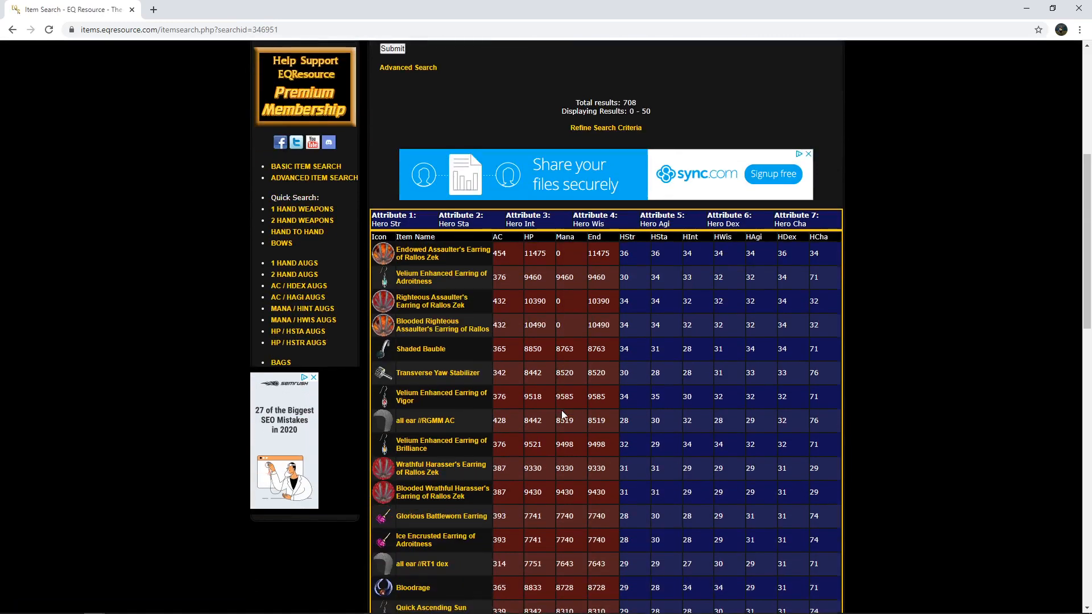
scroll(534, 336, down, 2)
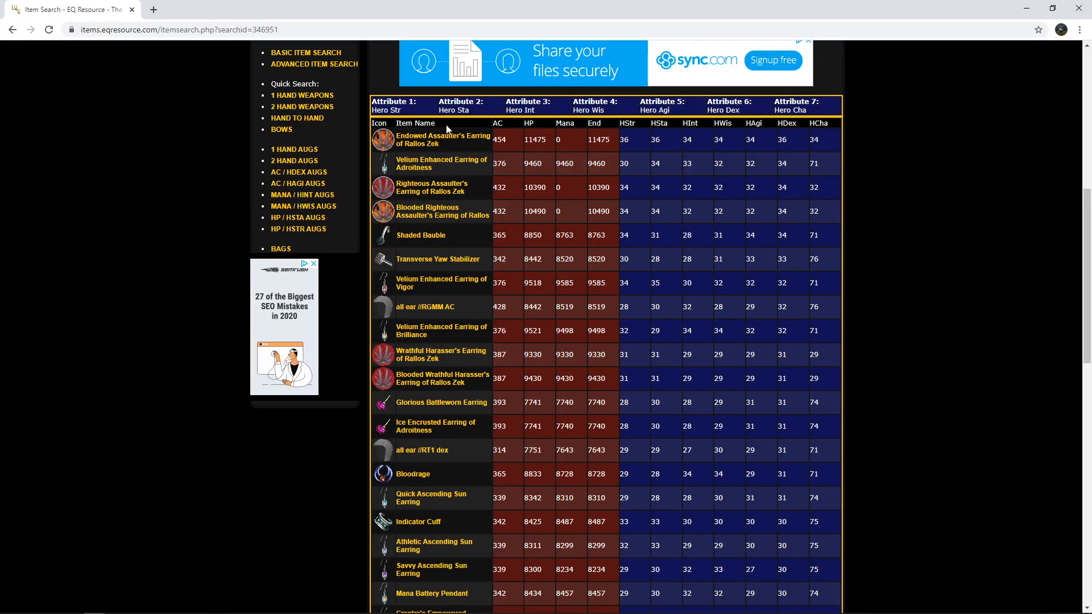
mouse_move(432, 141)
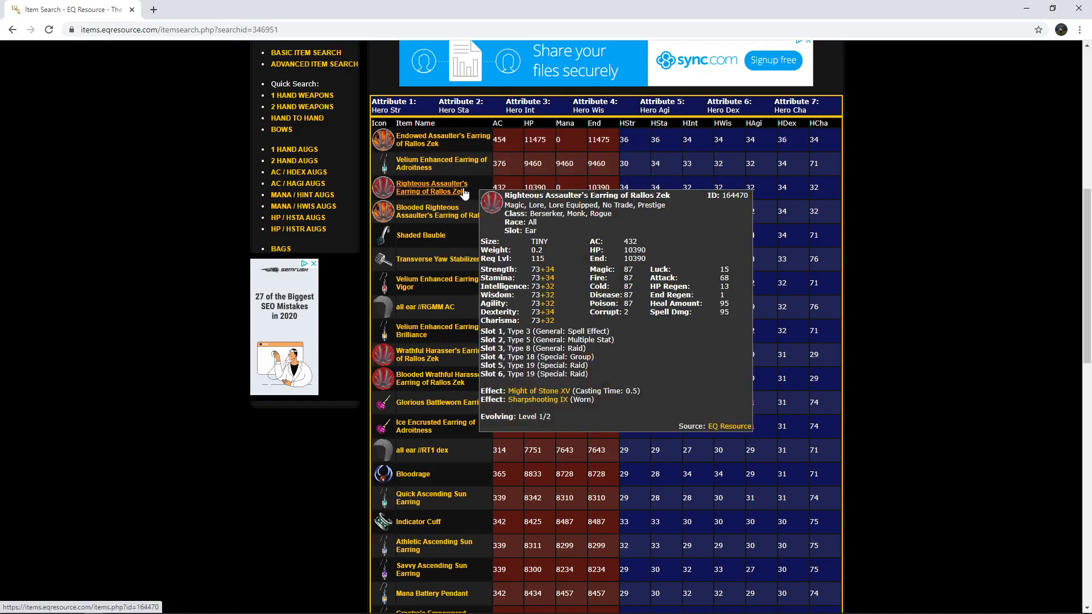
mouse_move(464, 216)
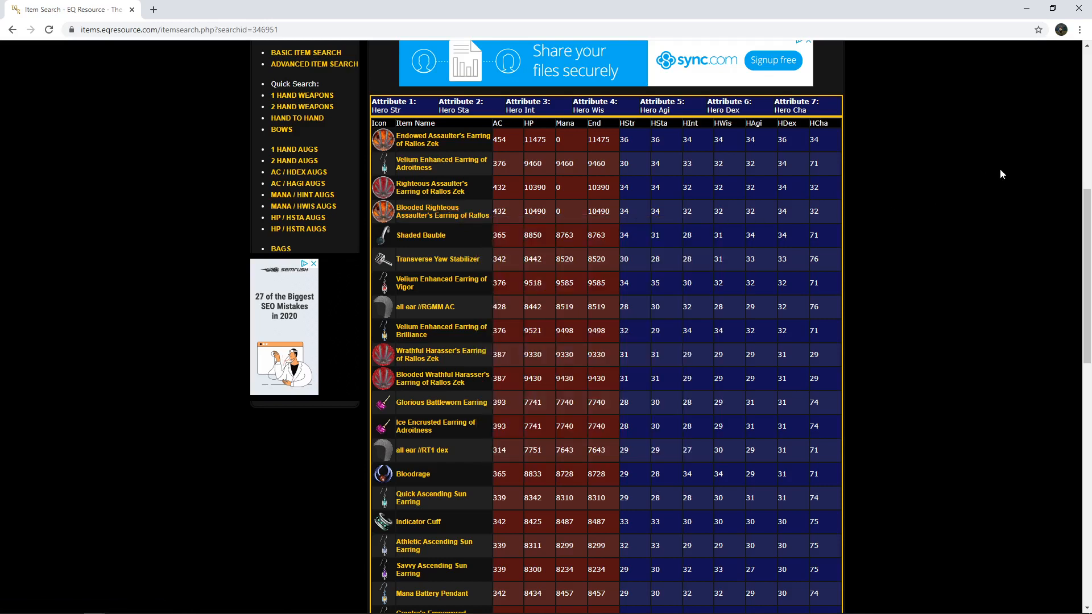
scroll(1004, 176, up, 2)
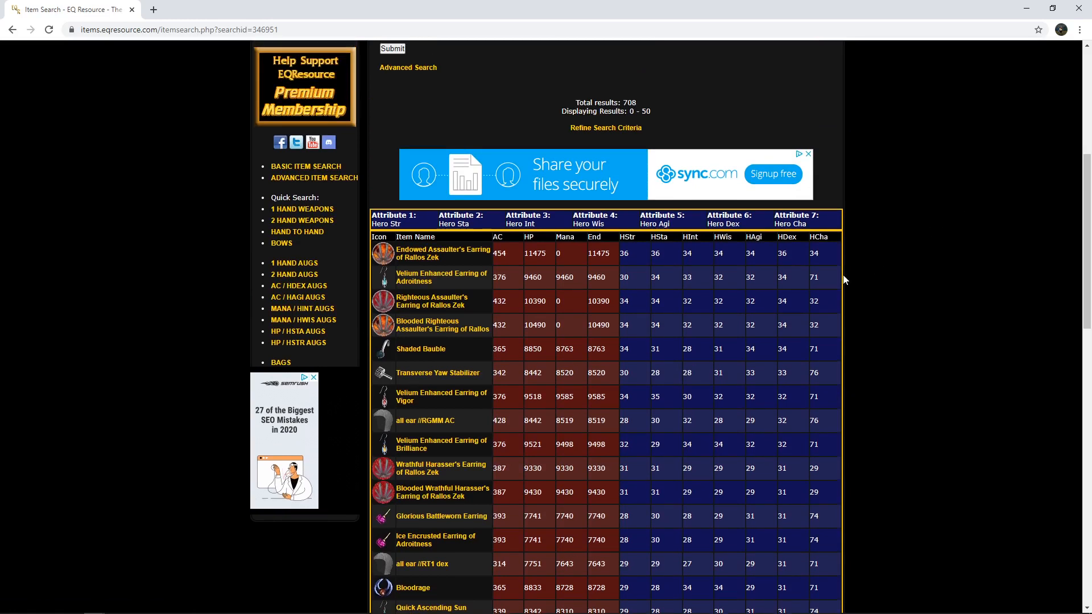
scroll(842, 280, up, 1)
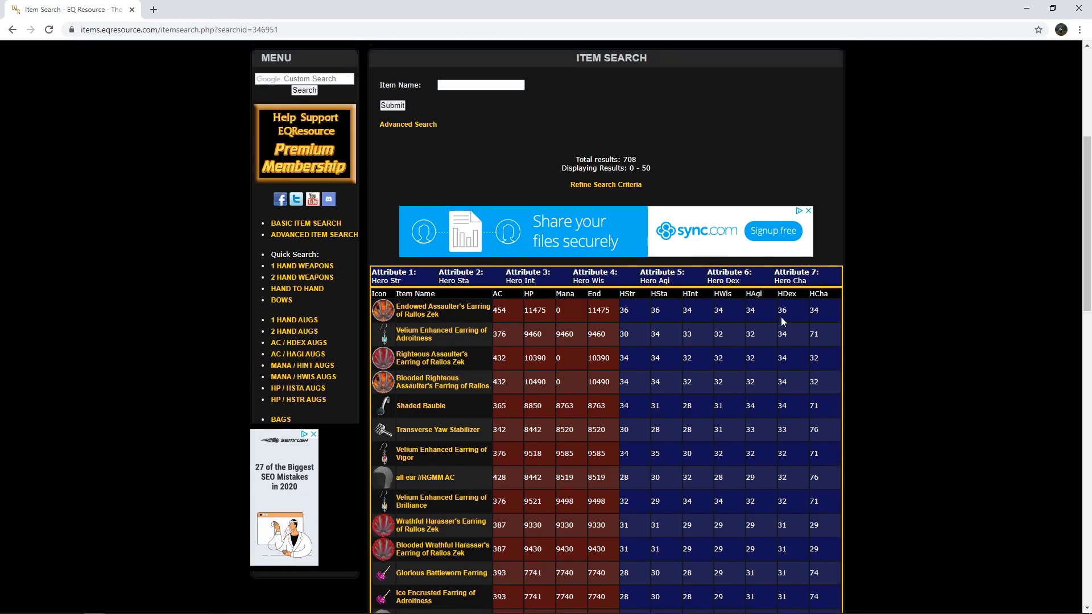
drag(777, 293, 795, 340)
click(795, 313)
mouse_move(407, 408)
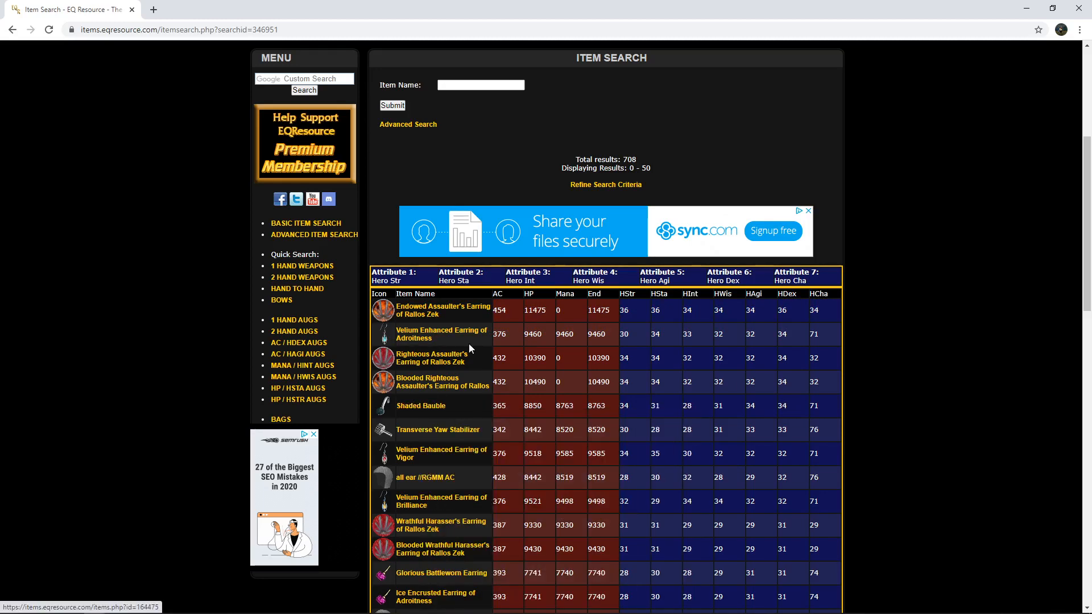
mouse_move(450, 338)
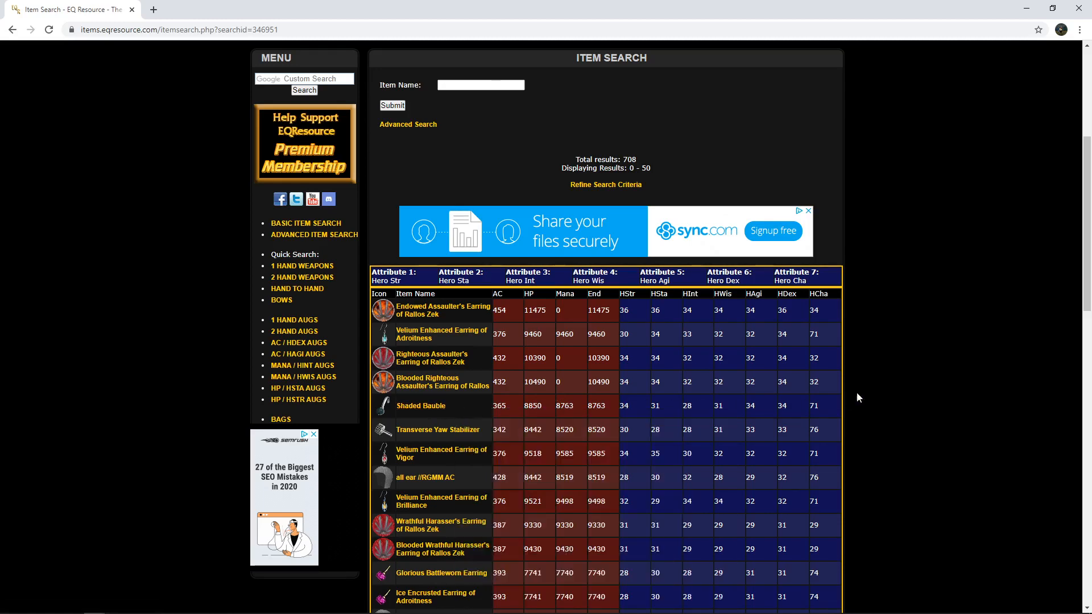
scroll(986, 387, up, 5)
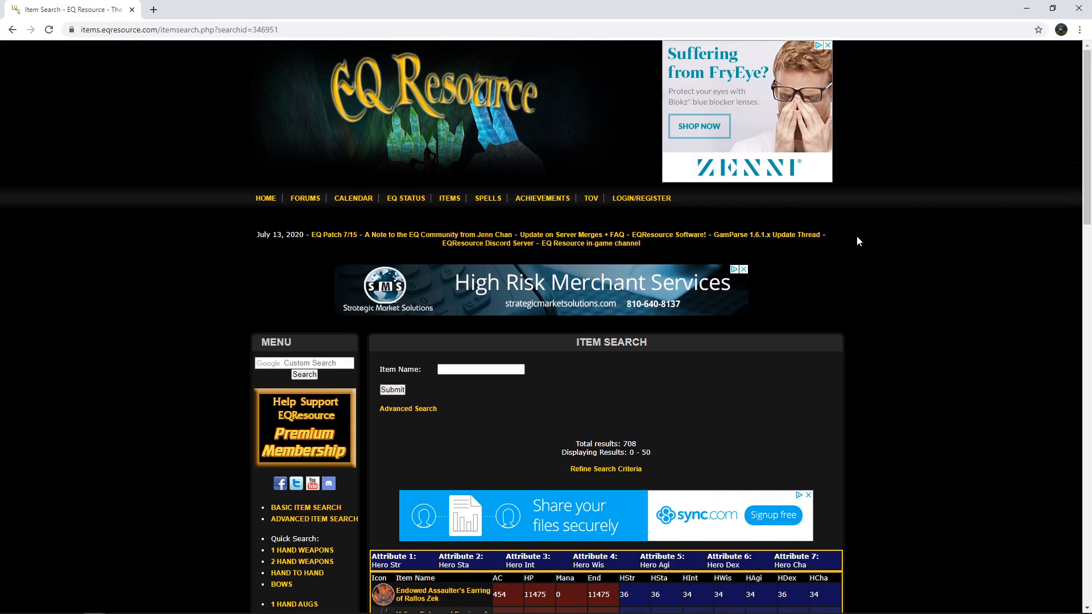
Go back to the search form, open the Ear results in a new tab, check them, and return to the form
key(alt+Left)
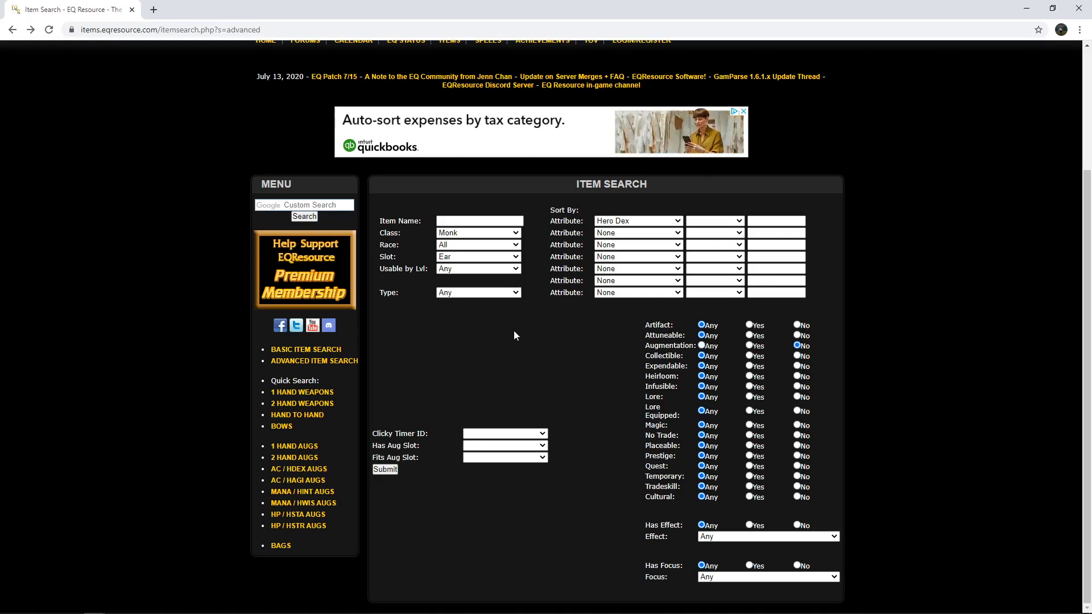
ctrl+click(392, 473)
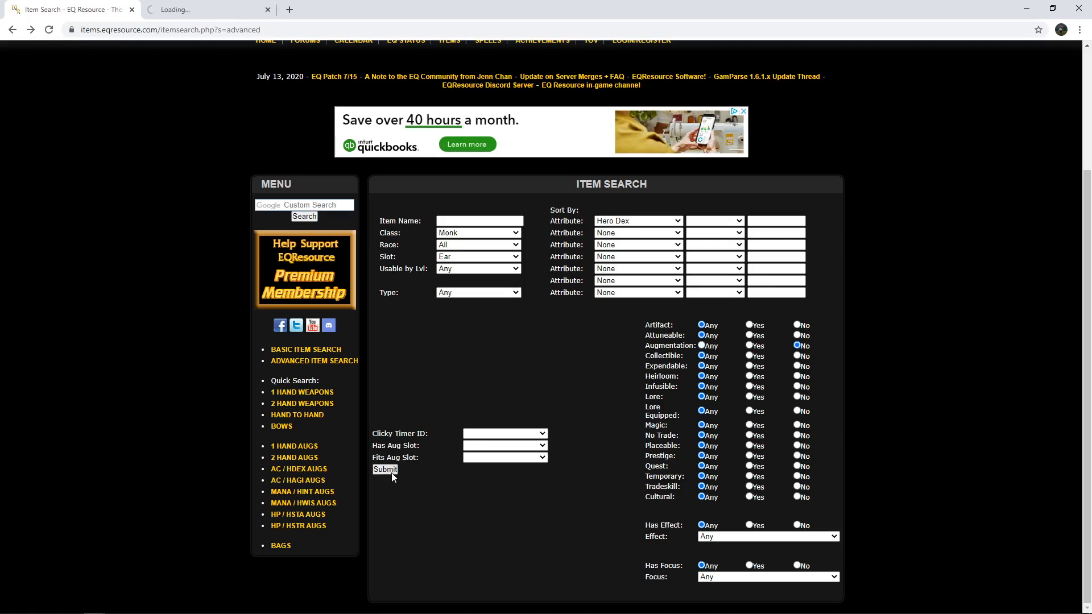
click(202, 10)
scroll(585, 282, down, 3)
scroll(585, 282, up, 3)
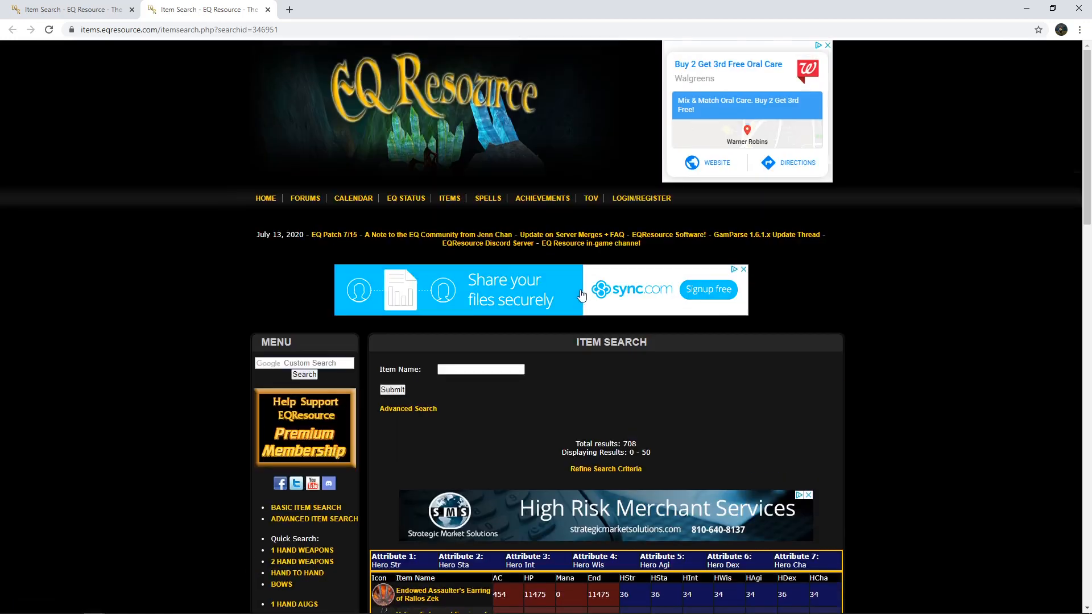
click(88, 11)
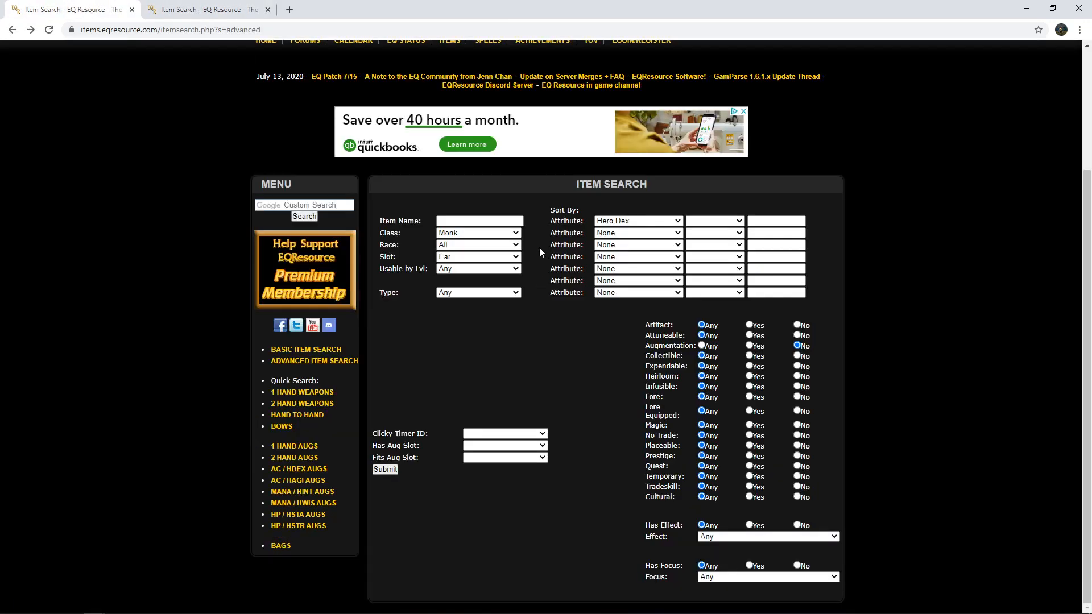
Change the slot to Neck and open that search's results in a new tab
click(516, 257)
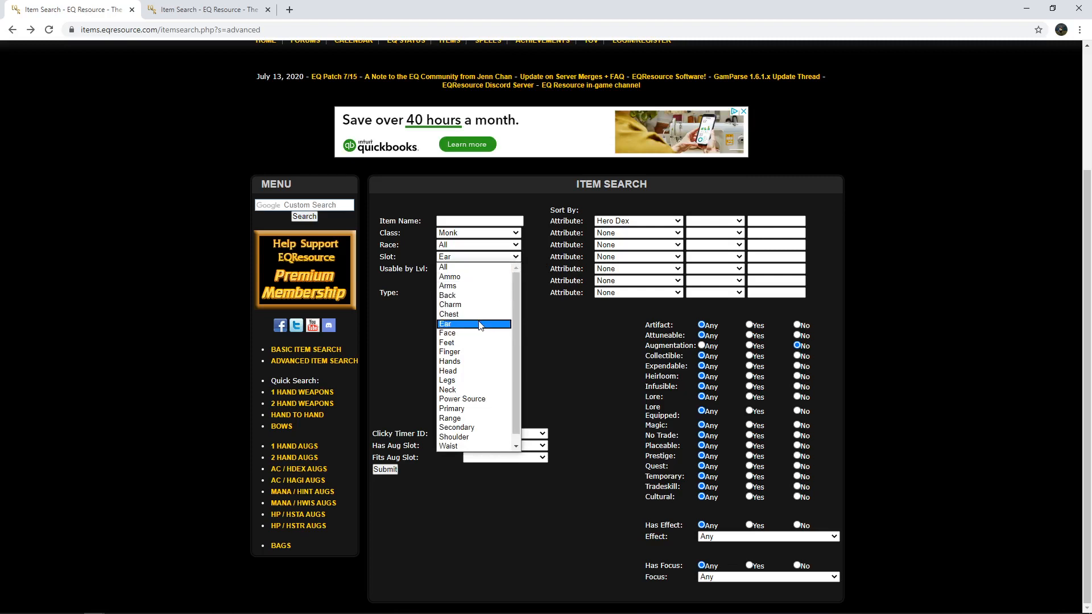
click(463, 389)
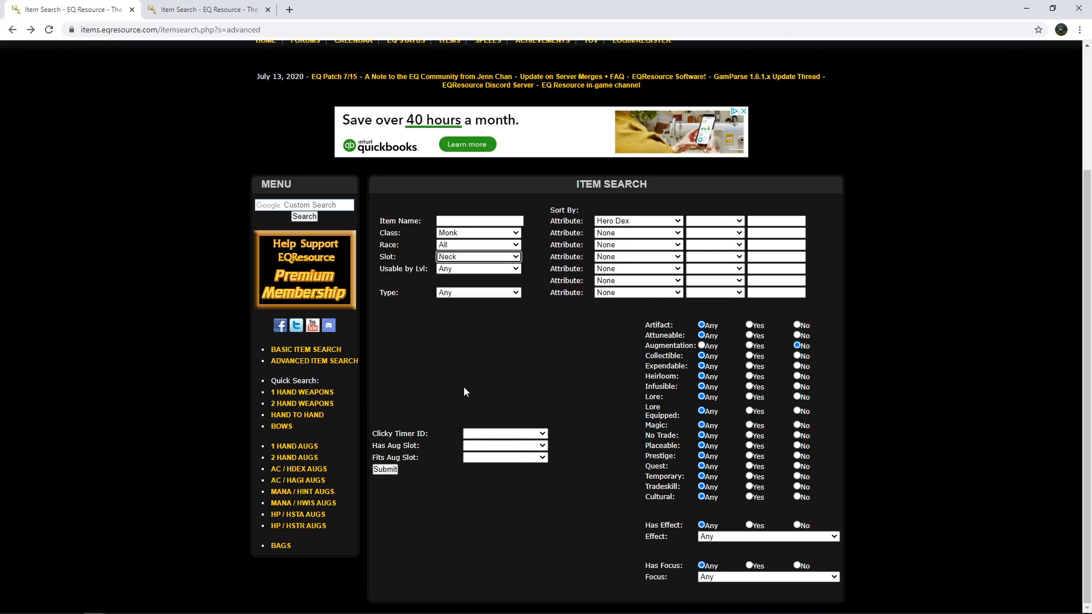
ctrl+click(386, 470)
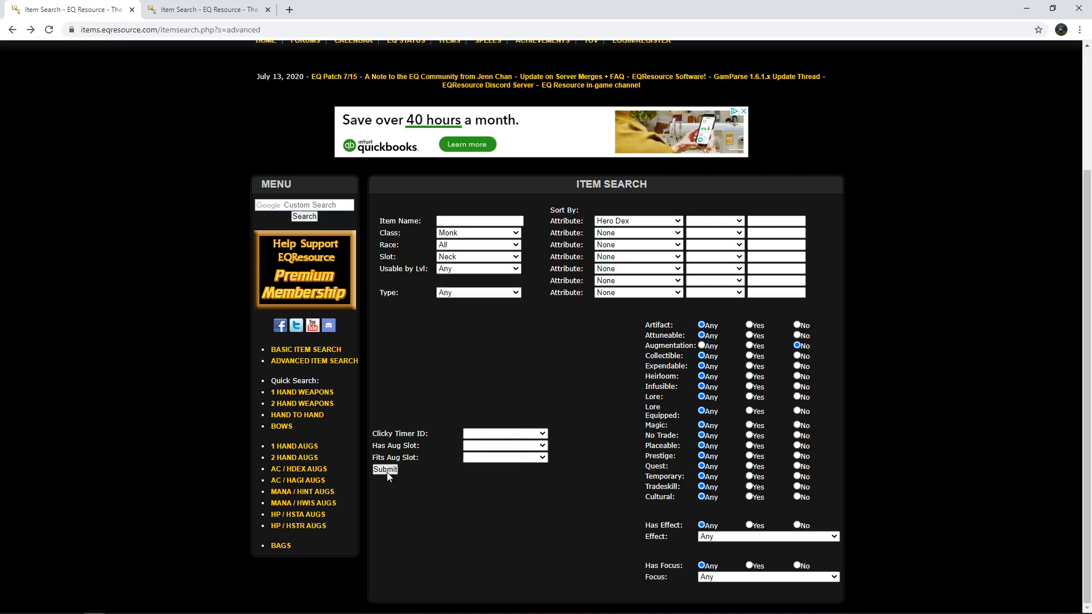
Open the results for the Back slot in another new tab and switch to the Ear results
click(474, 257)
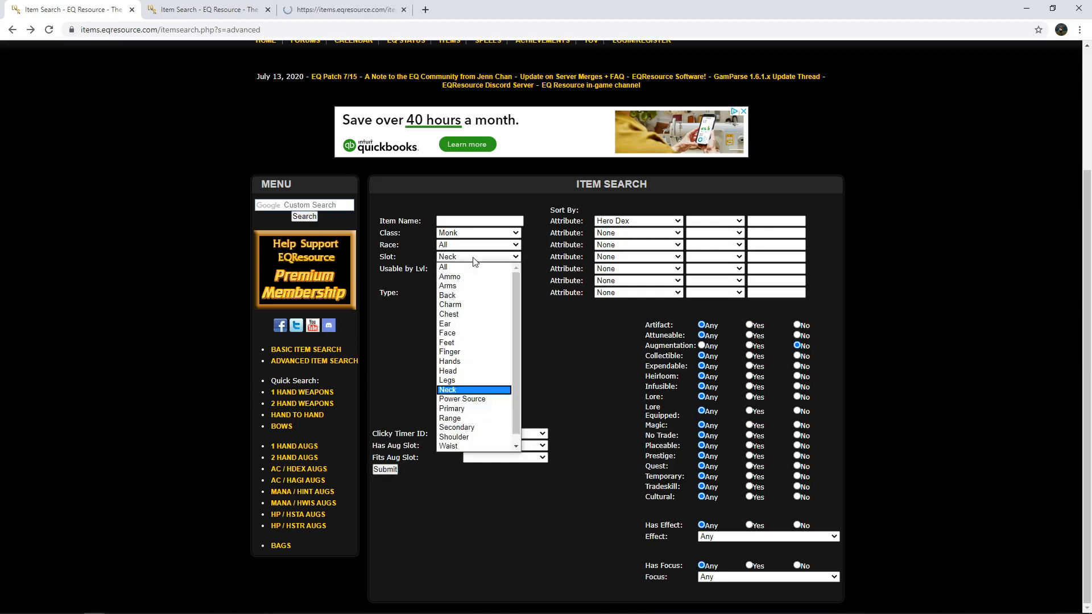
click(463, 295)
ctrl+click(385, 470)
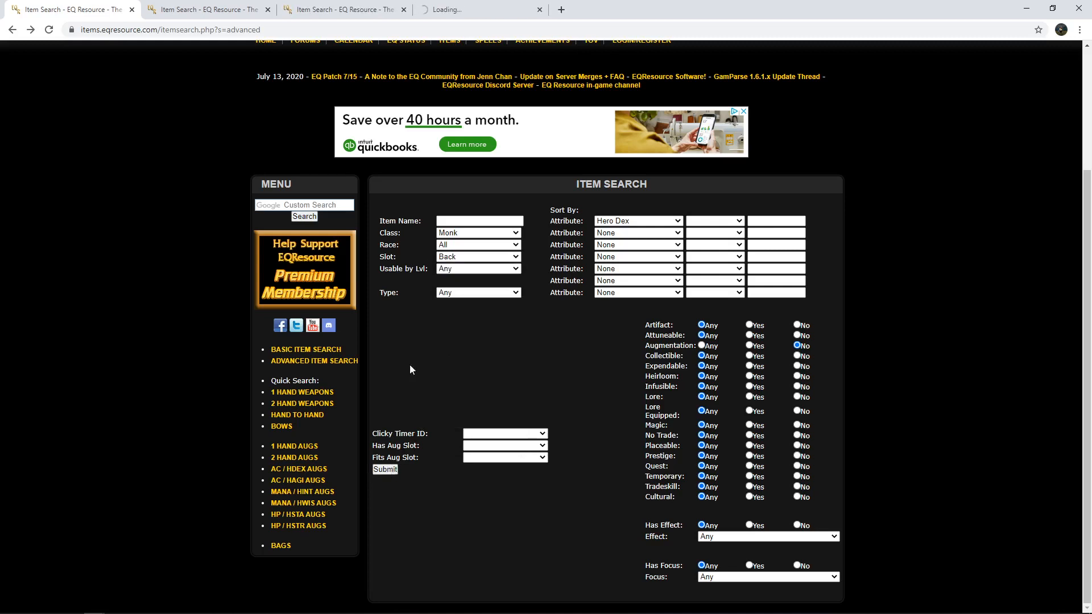
click(203, 10)
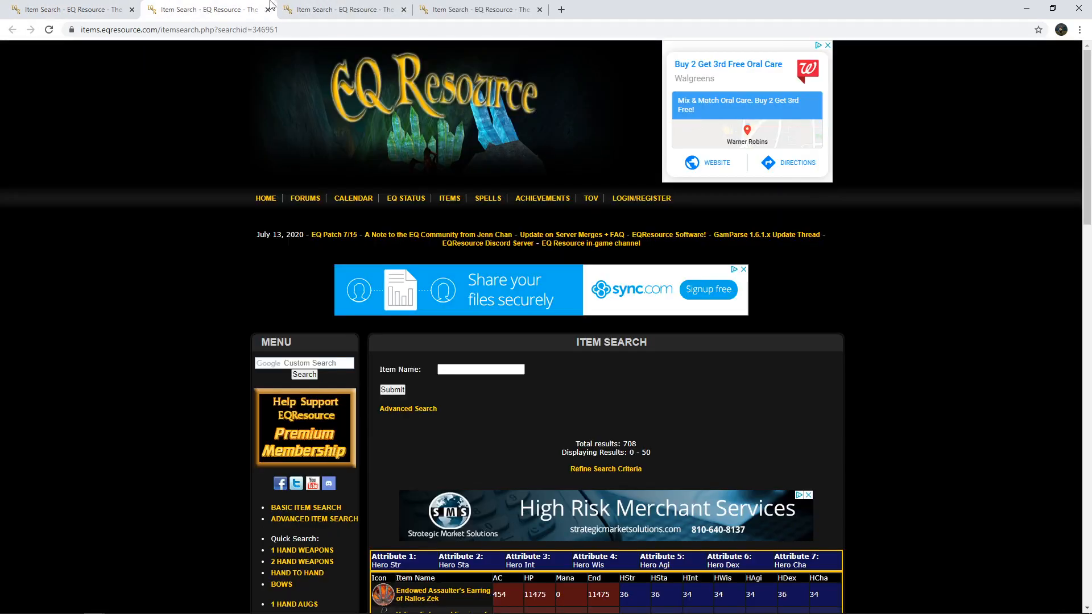
Switch to the Neck results and check the stats of Ascending Sun Necklace of Adroitness
click(359, 10)
scroll(447, 160, down, 4)
scroll(570, 203, down, 3)
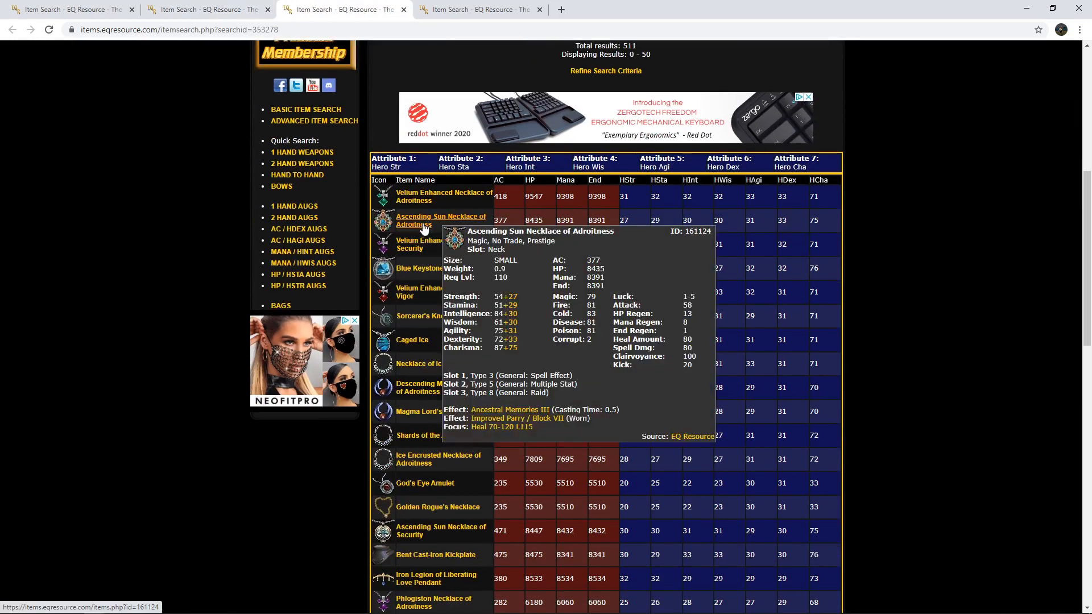
Switch to the Back results and check the ranked cloaks, including the detailed stats of Ascending Sun Cloak of Security
click(478, 9)
scroll(535, 261, down, 4)
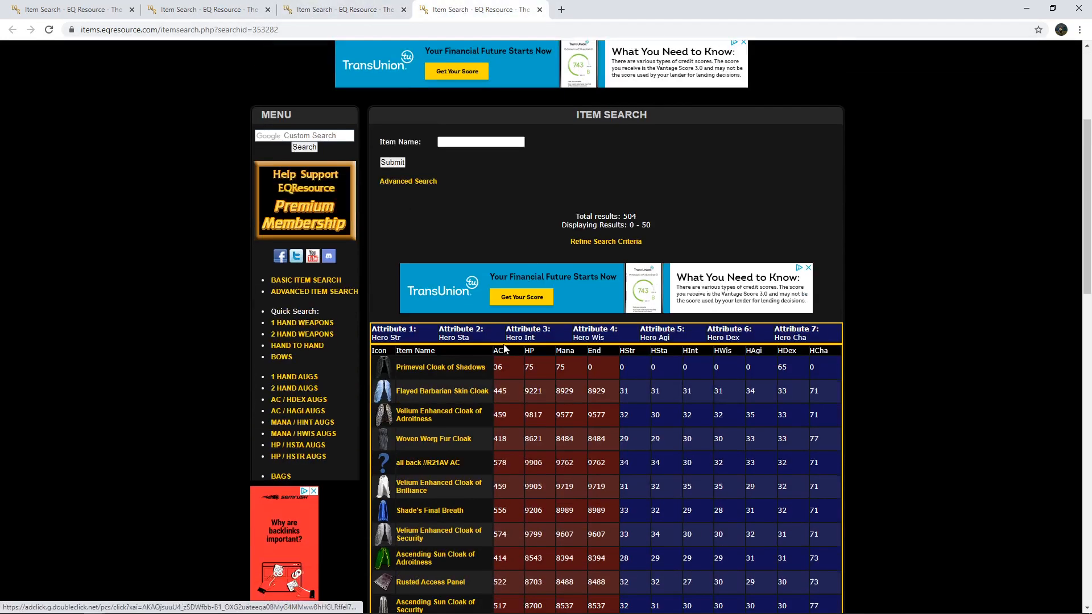
scroll(616, 398, down, 1)
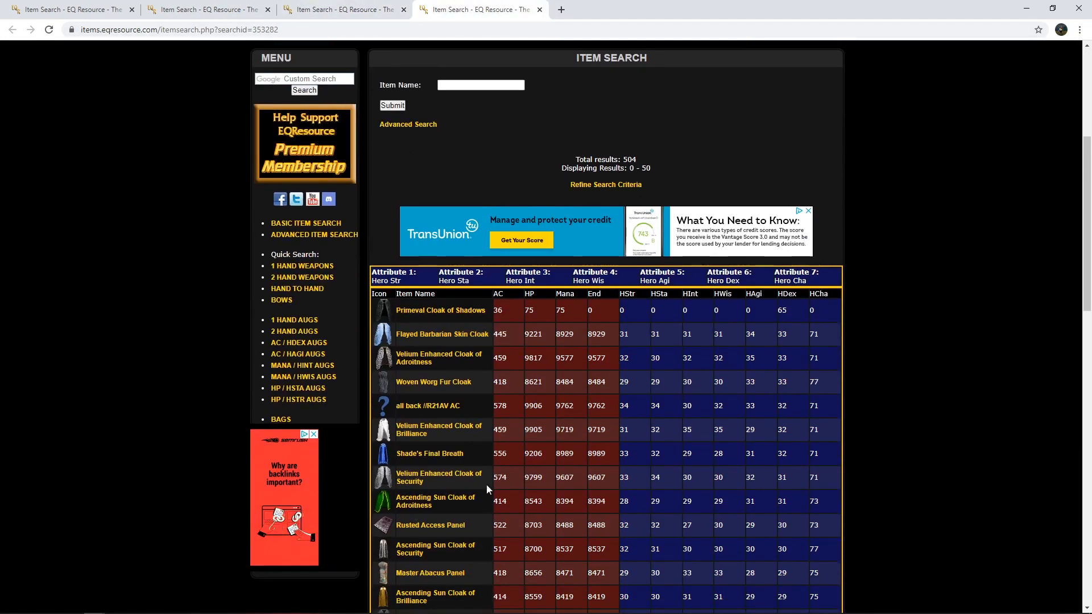
scroll(571, 454, down, 3)
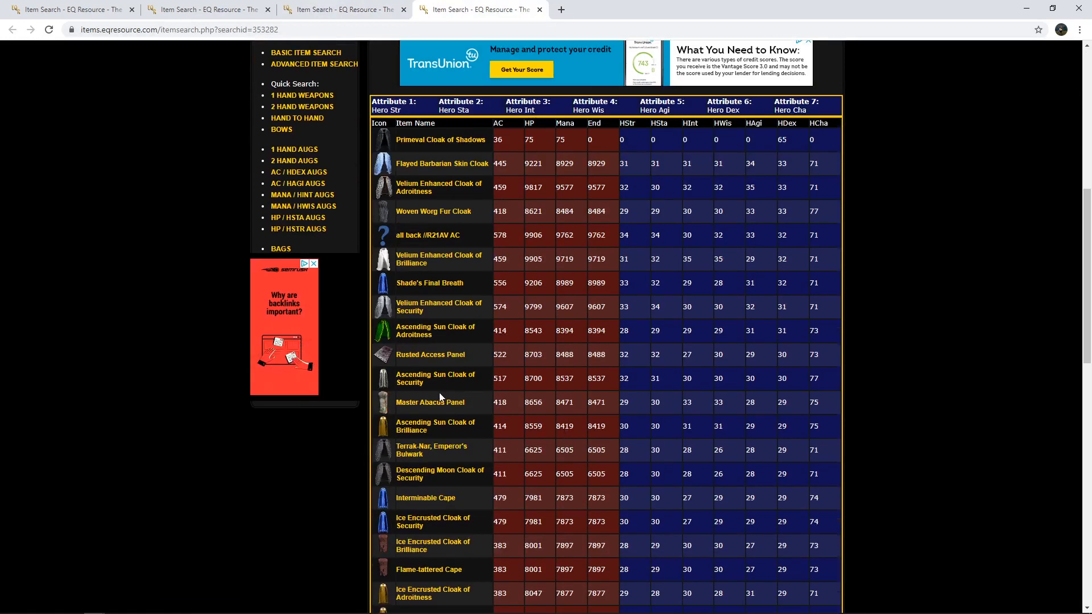
mouse_move(448, 379)
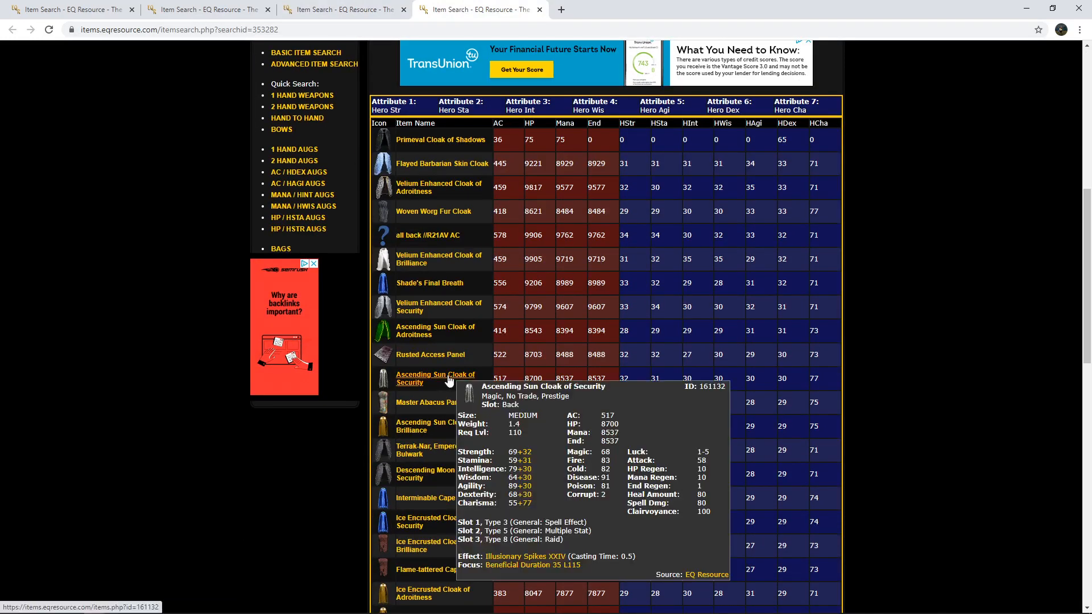
Flip between the open Ear, Neck and Back result tabs to compare them, ending on the Back results
click(336, 9)
click(210, 9)
click(338, 10)
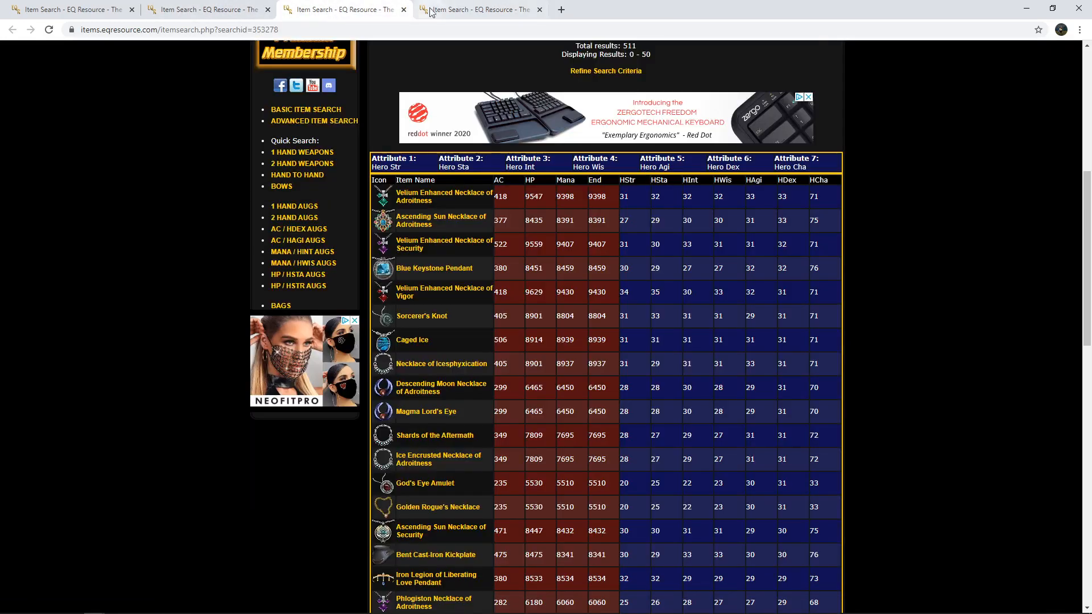
click(441, 10)
click(329, 12)
click(233, 8)
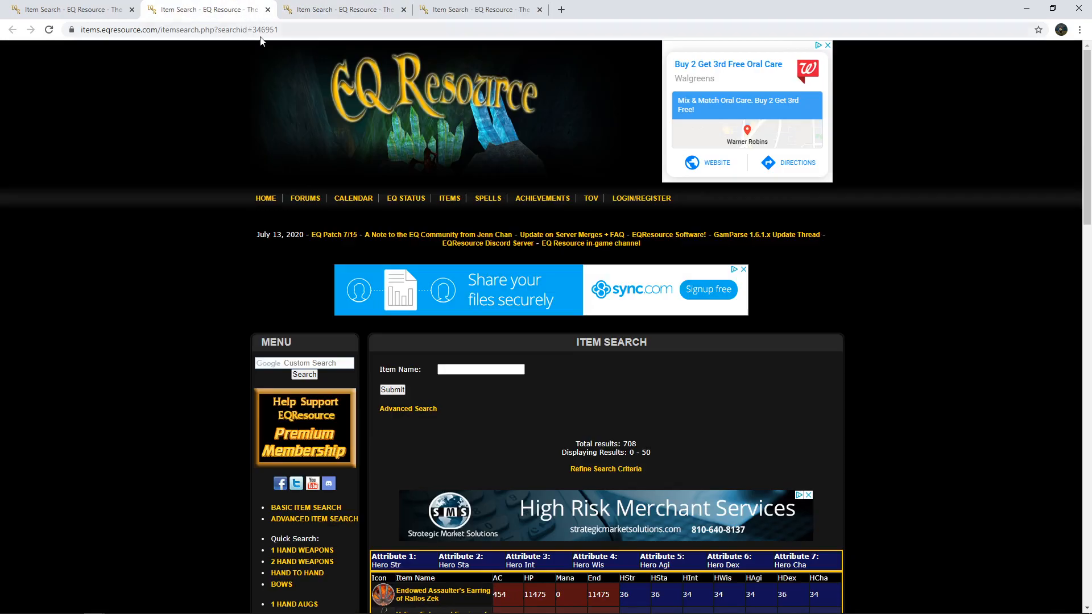
click(339, 9)
click(475, 10)
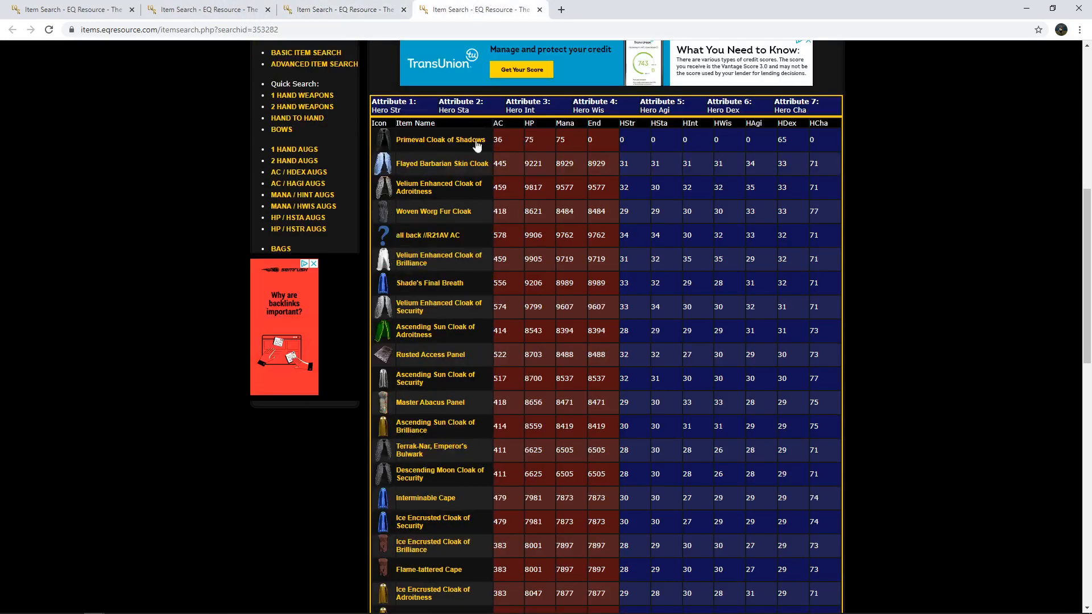
Examine the HDex column of the Back results and the item details of Primeval Cloak of Shadows
scroll(427, 216, up, 7)
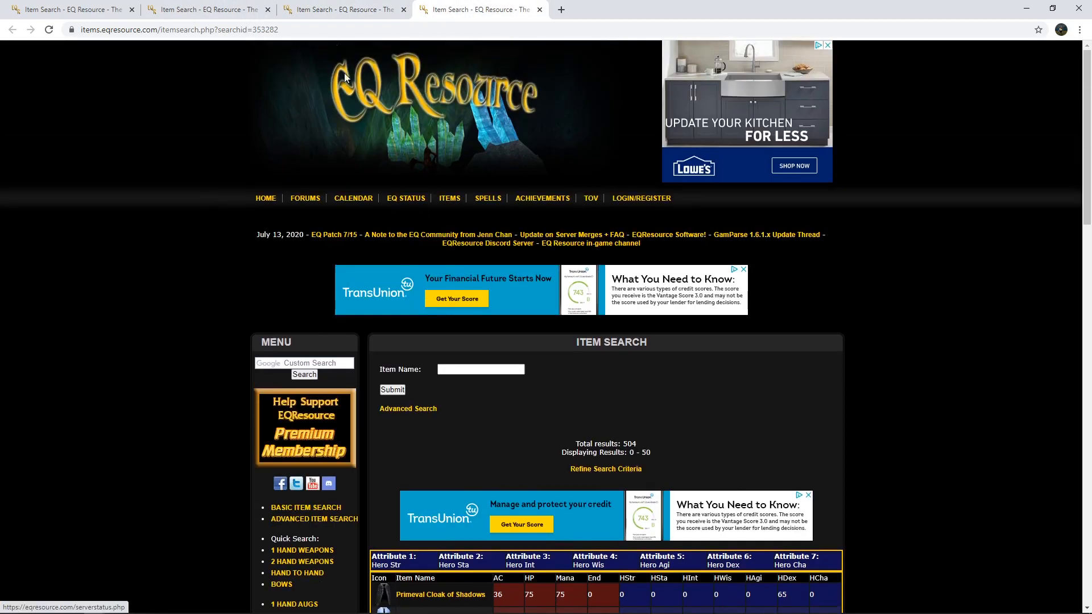
scroll(361, 141, down, 6)
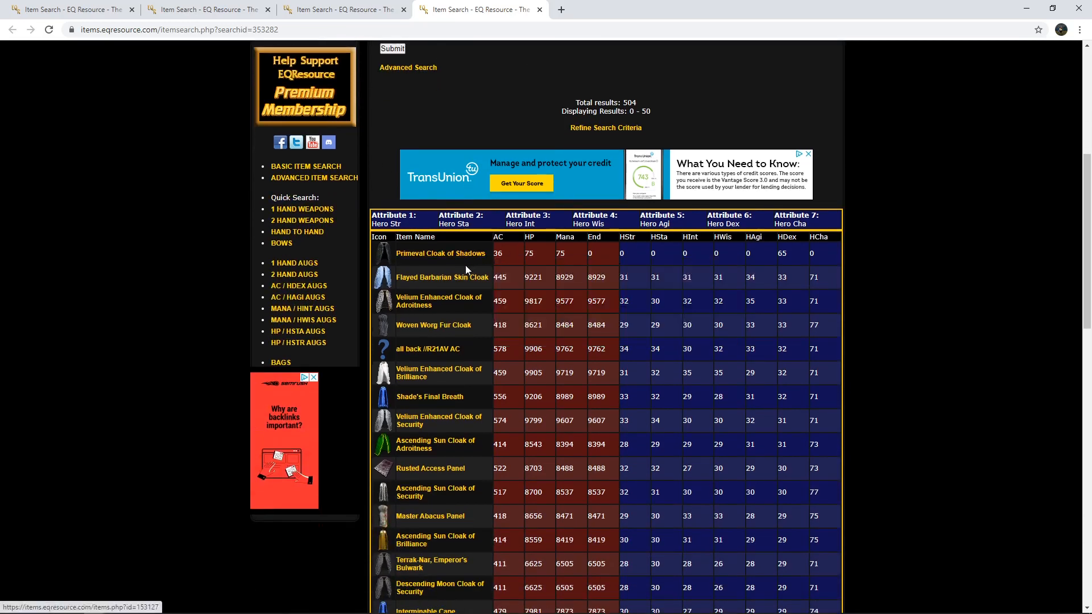
mouse_move(460, 304)
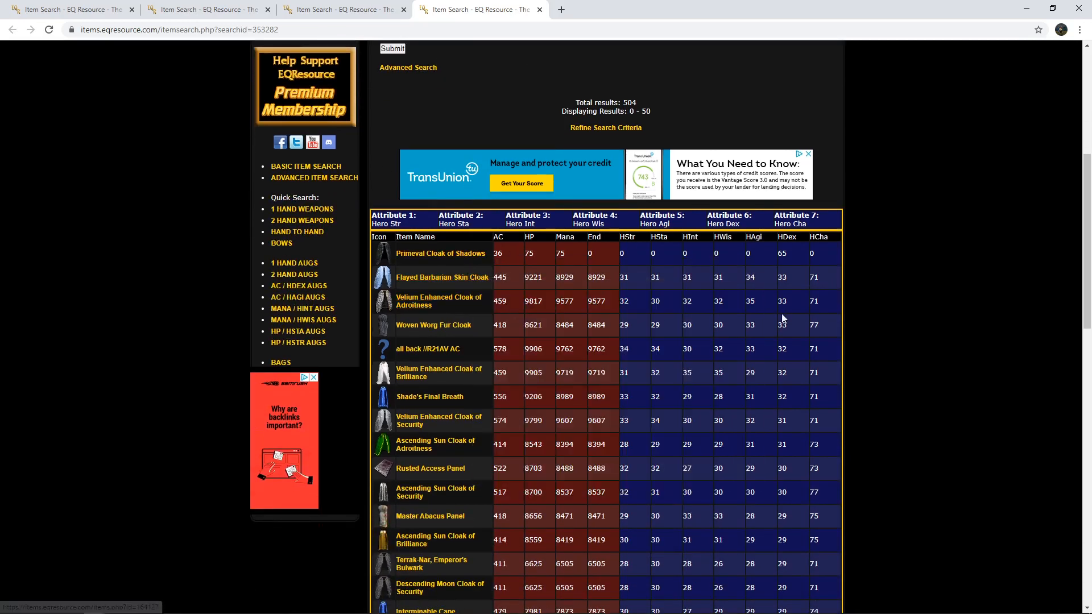
scroll(796, 319, down, 2)
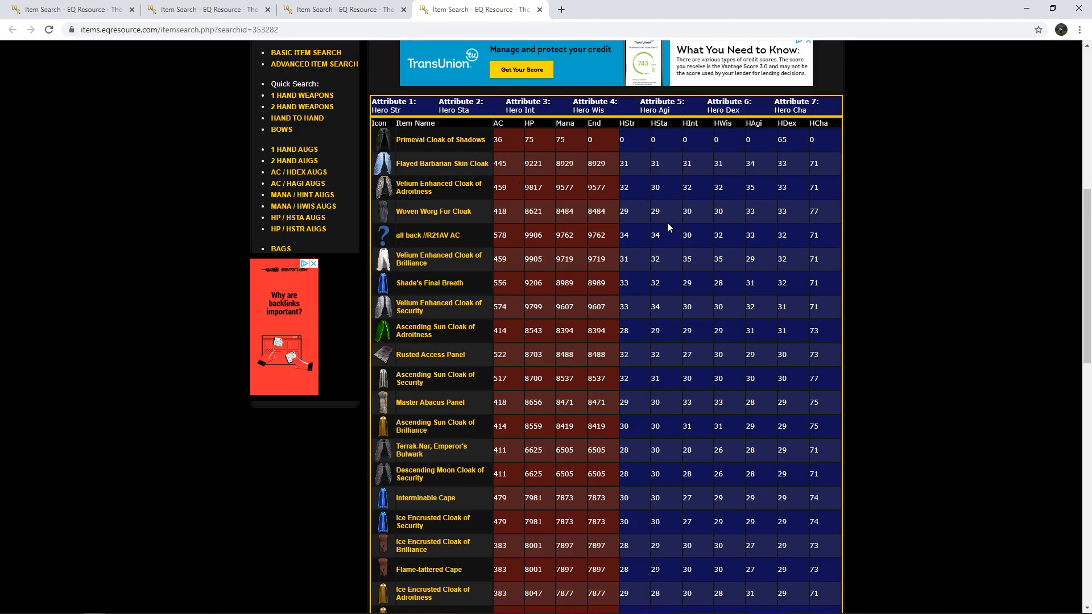
scroll(668, 223, down, 2)
scroll(667, 223, up, 2)
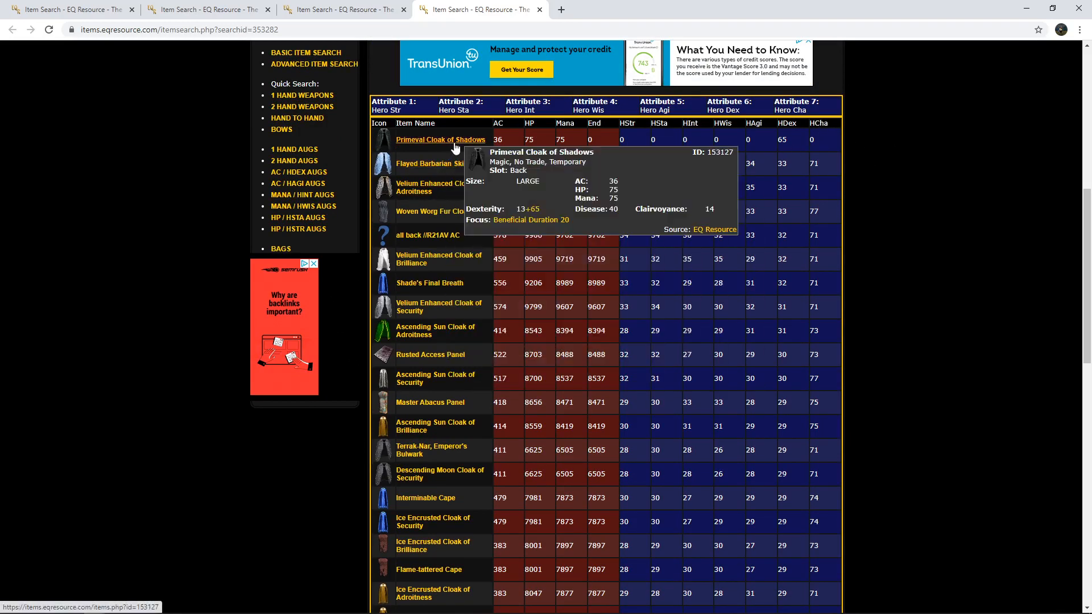
Review the advanced search form's settings and return to the Ear results
click(62, 9)
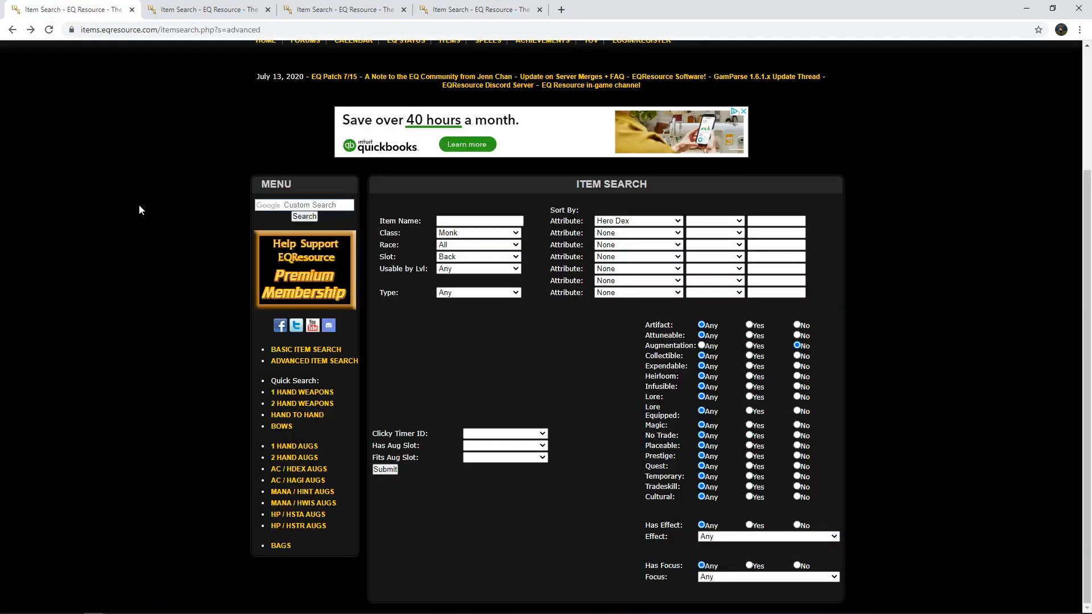
scroll(138, 210, up, 3)
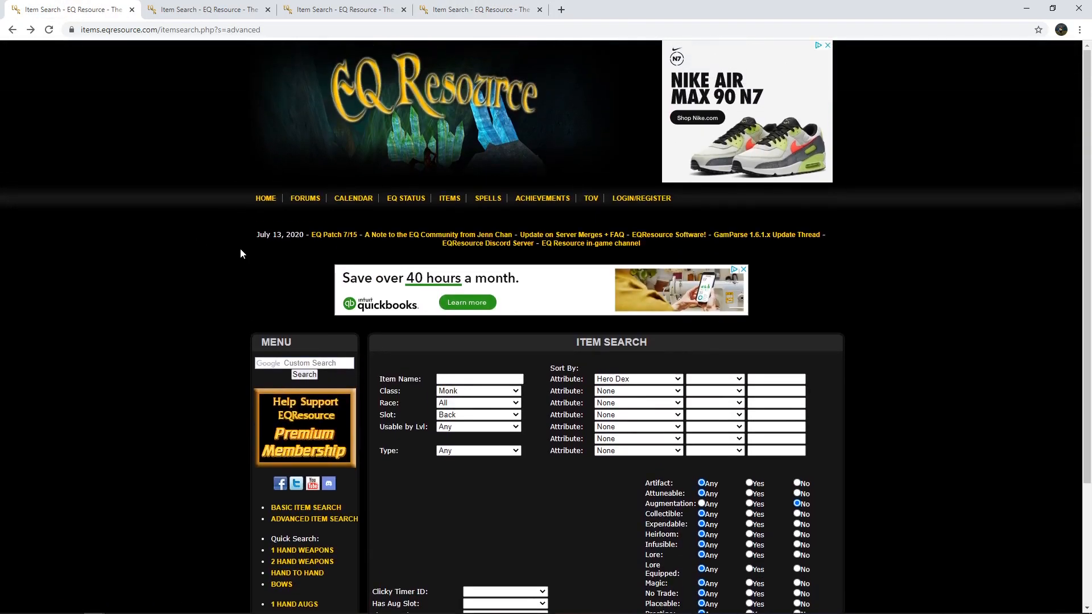
click(209, 5)
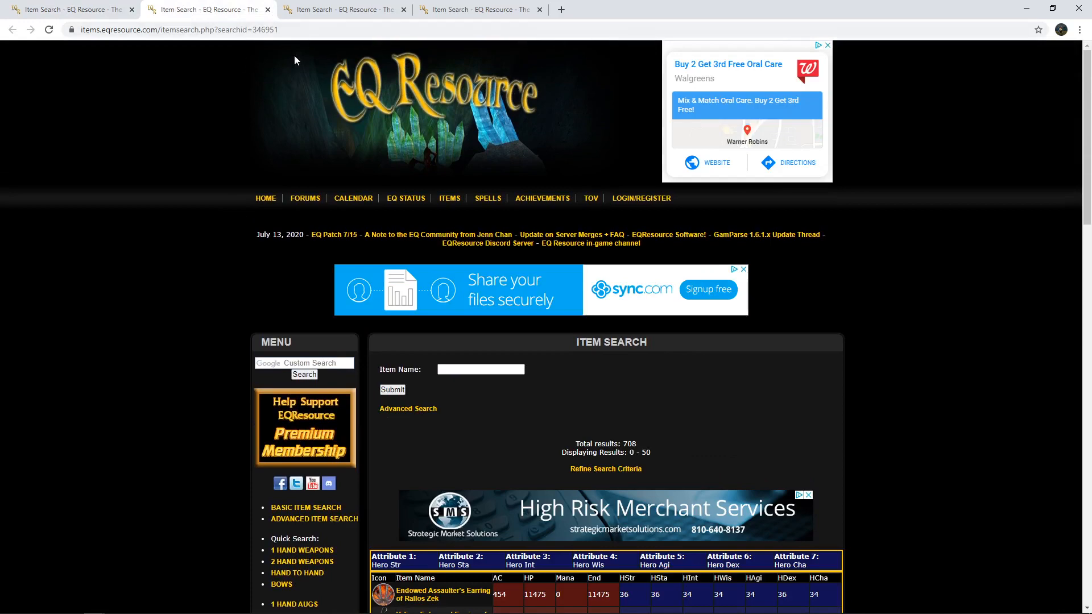
scroll(179, 175, down, 3)
scroll(209, 139, up, 2)
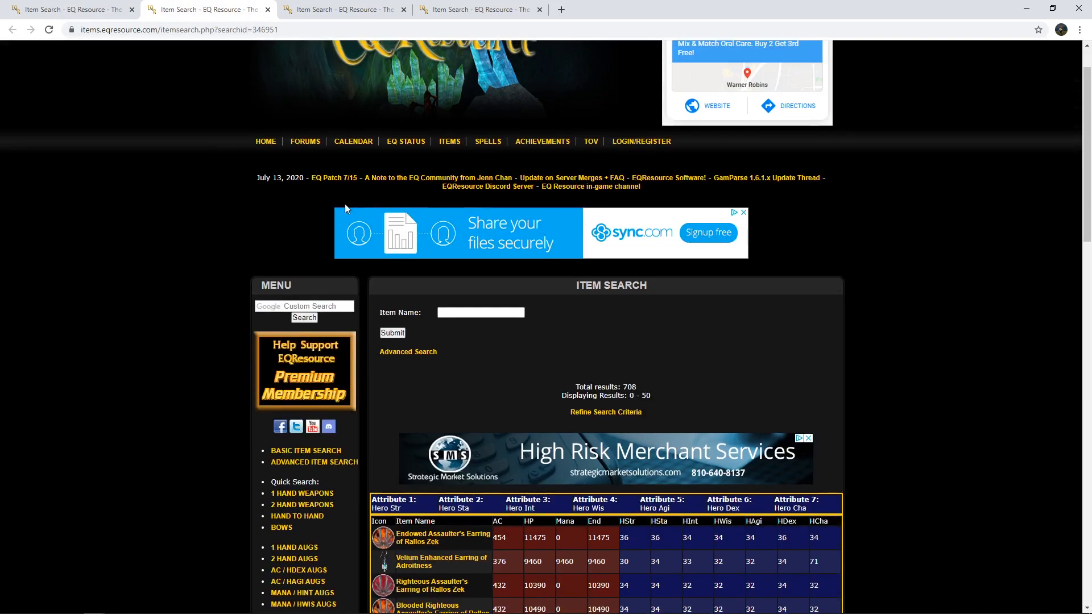
Open the EQ Resource home page in the Ear results tab and look through its expansion and database links
click(268, 145)
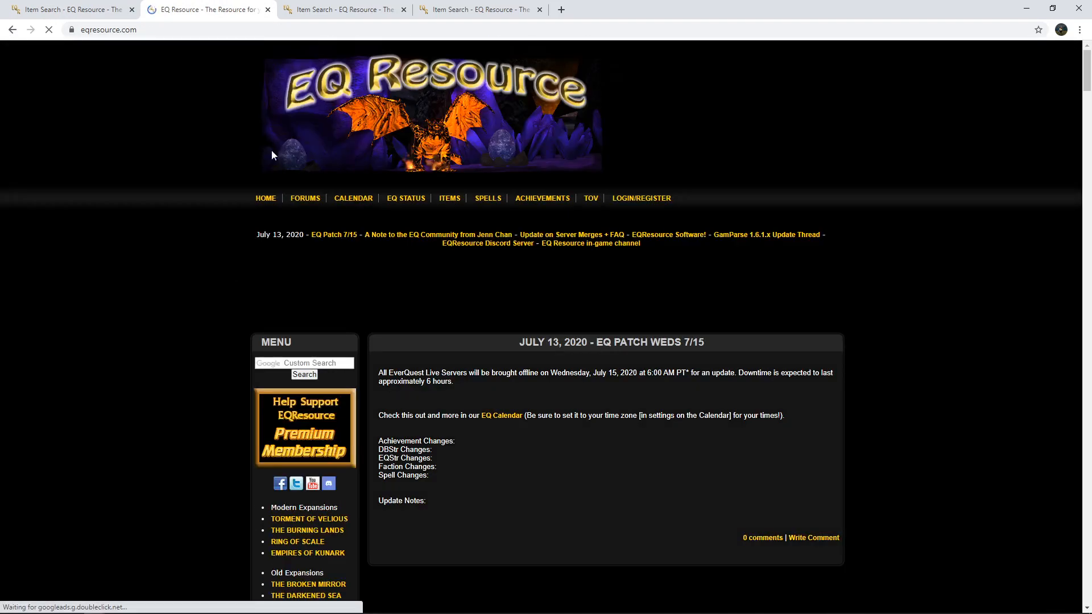
scroll(294, 299, down, 2)
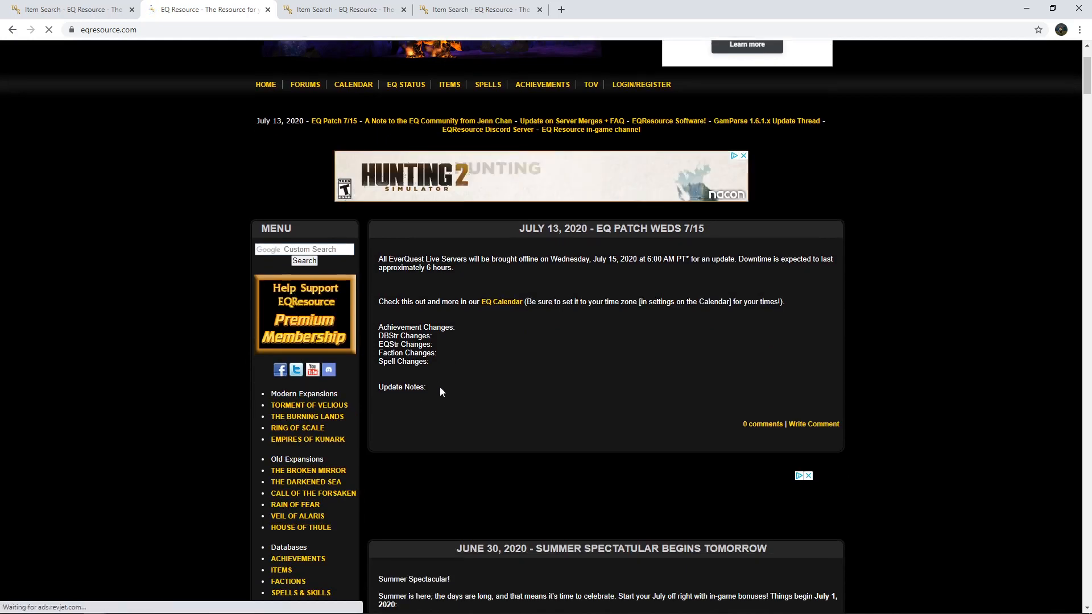
scroll(435, 392, down, 2)
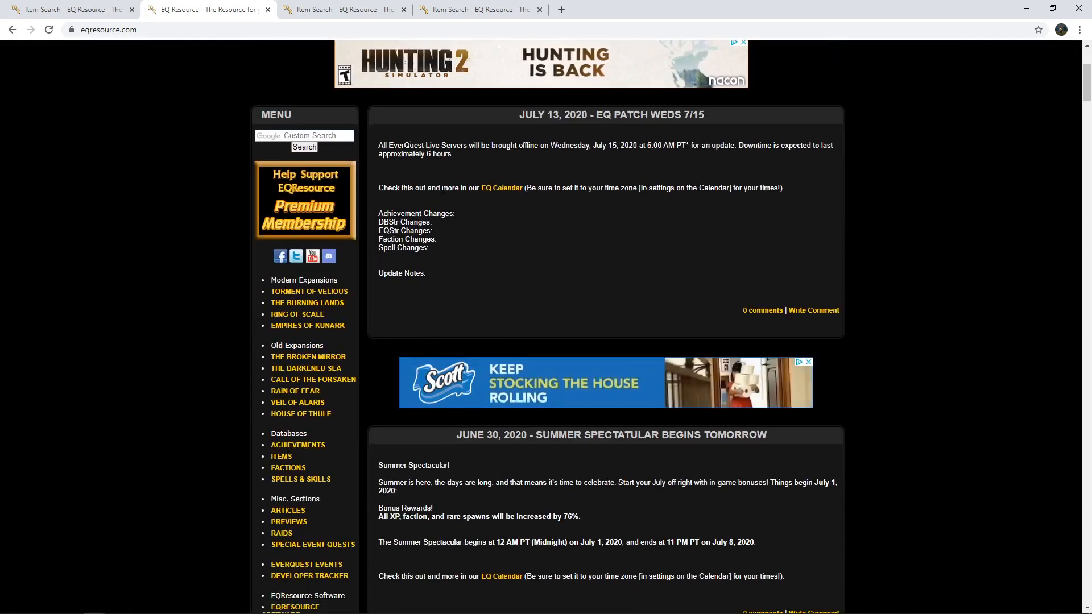
scroll(580, 245, down, 2)
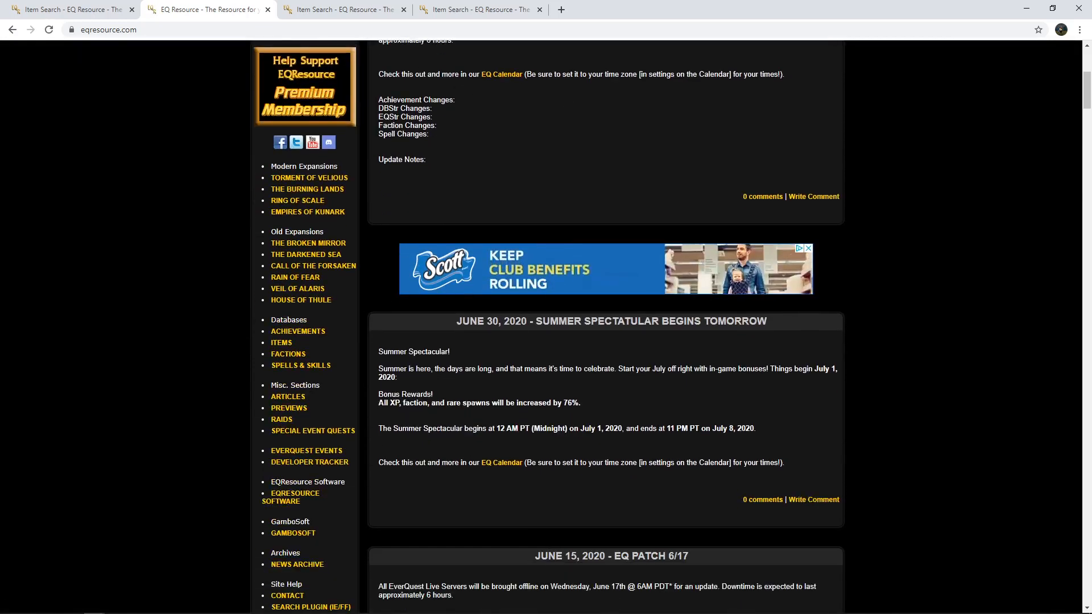
scroll(328, 411, down, 2)
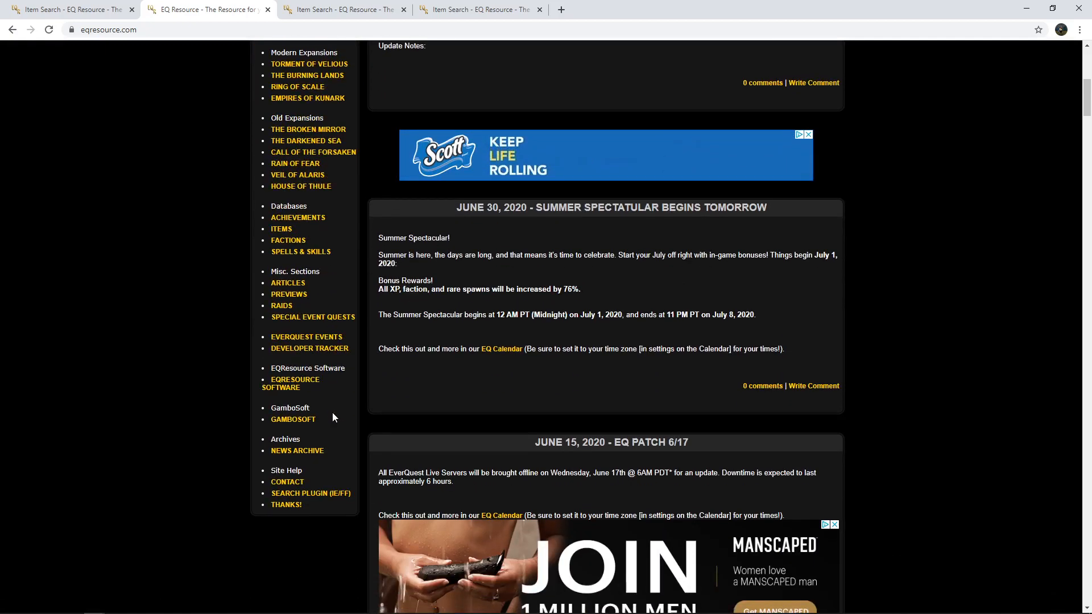
scroll(333, 418, up, 4)
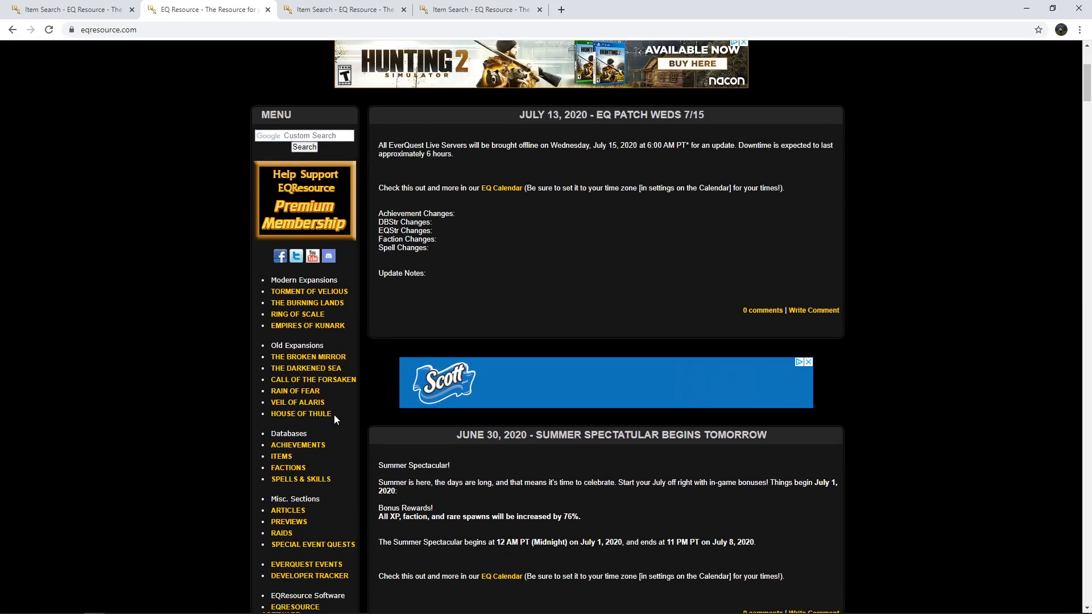
Open the Torment of Velious expansion section and go to its raid loot tables
click(325, 293)
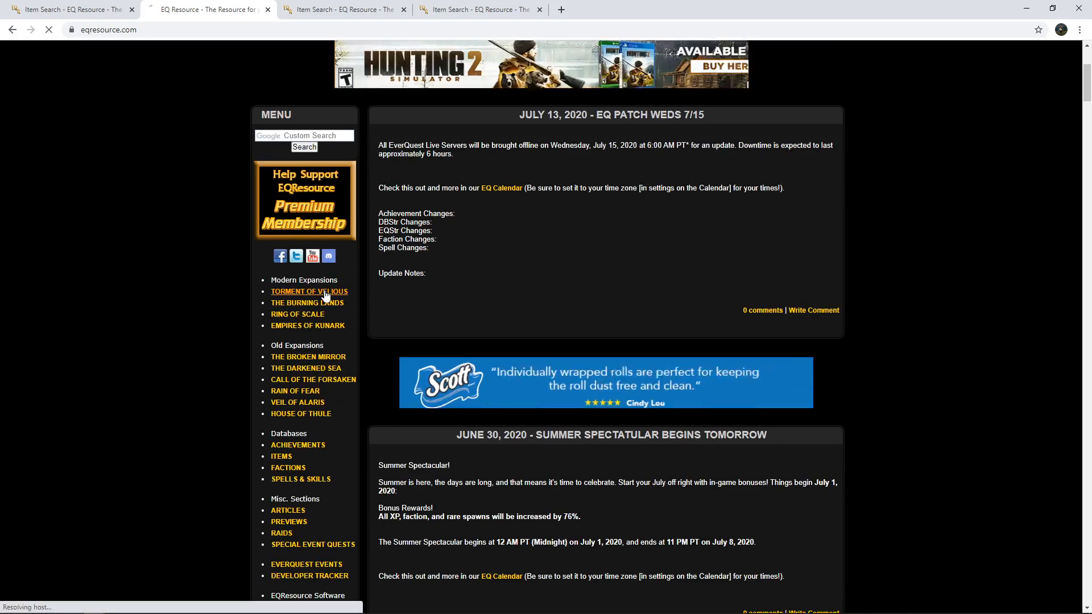
scroll(325, 295, down, 5)
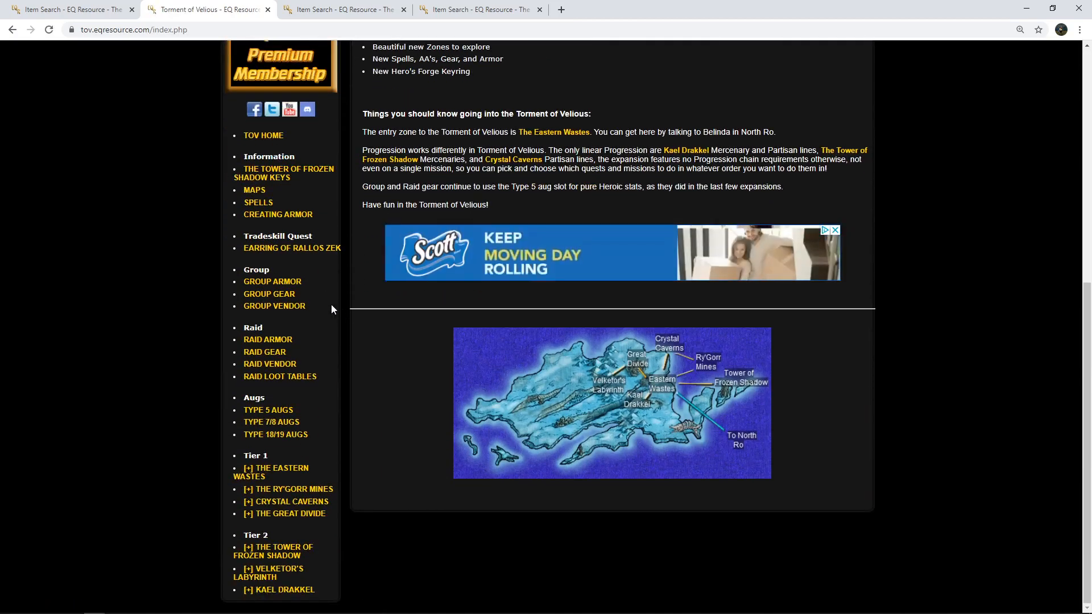
click(285, 376)
scroll(654, 406, down, 3)
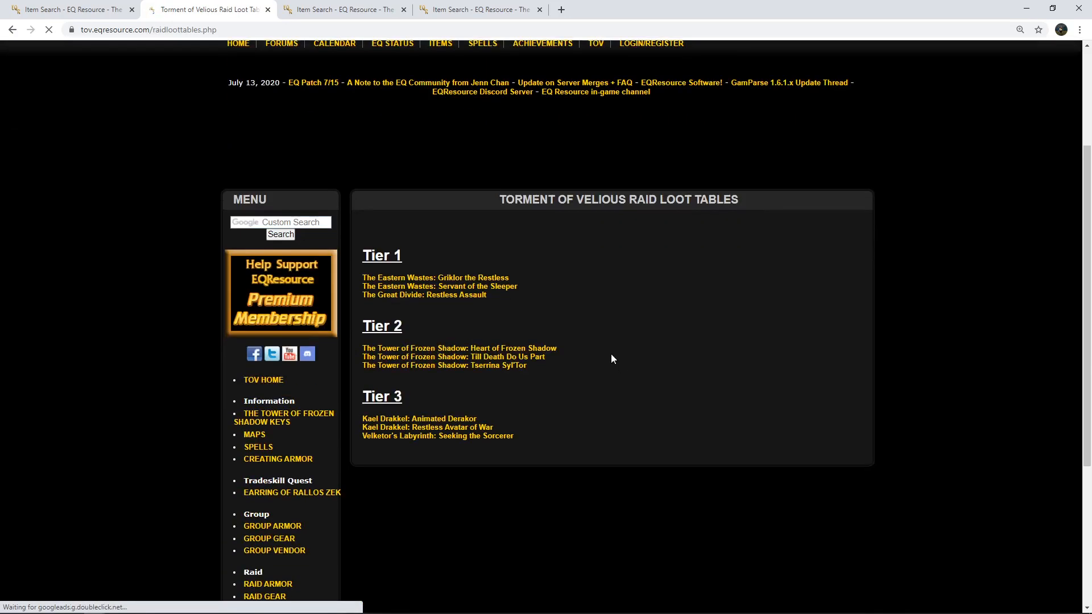
Open the Tier 1 loot table for The Eastern Wastes: Griklor the Restless and look over its items
click(489, 278)
scroll(489, 278, down, 5)
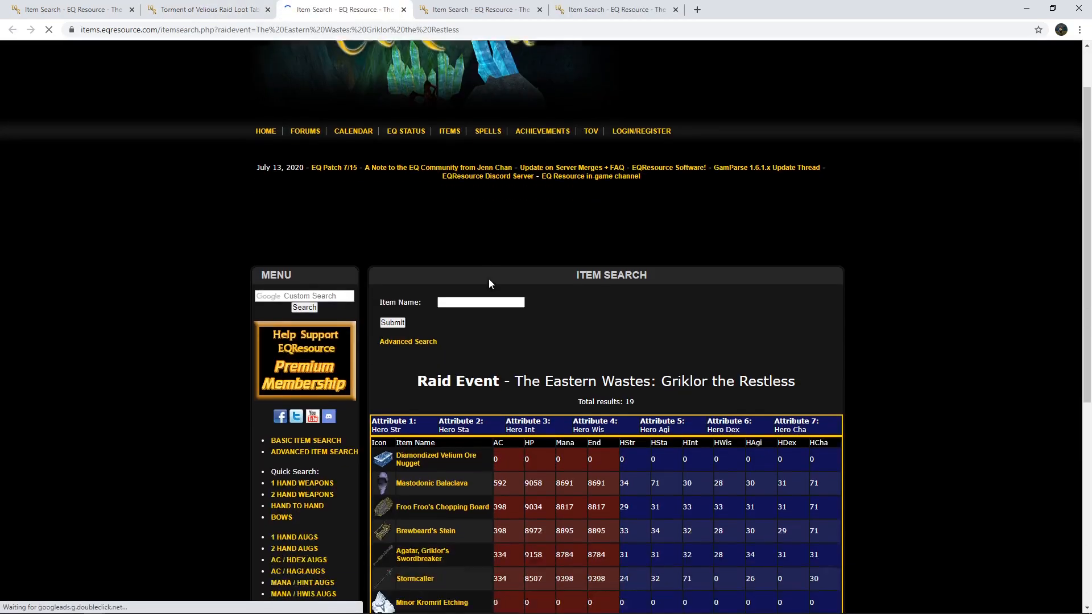
scroll(489, 286, down, 1)
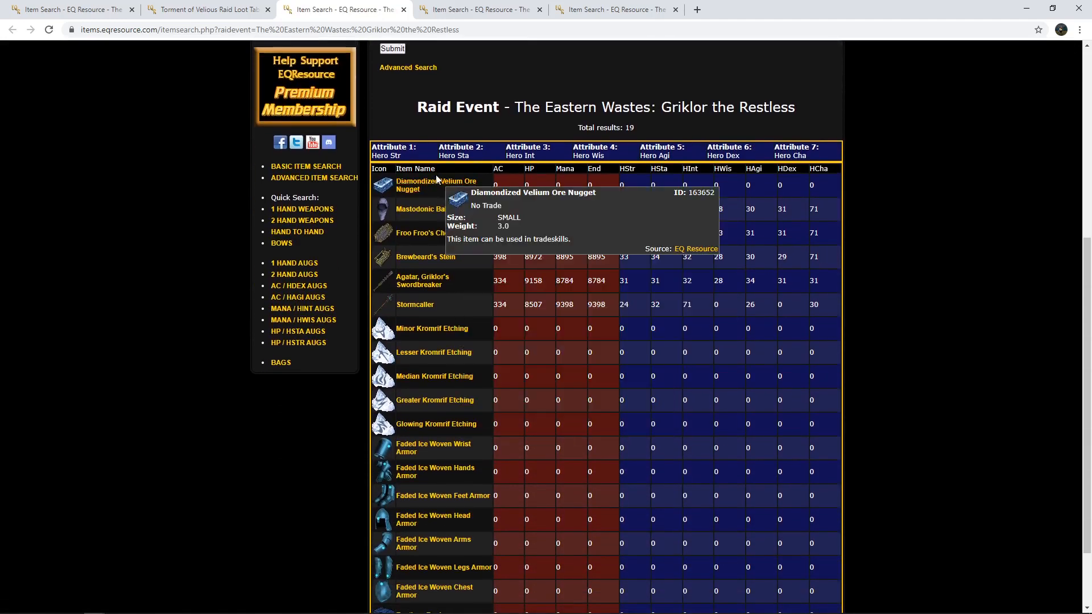
scroll(627, 189, down, 2)
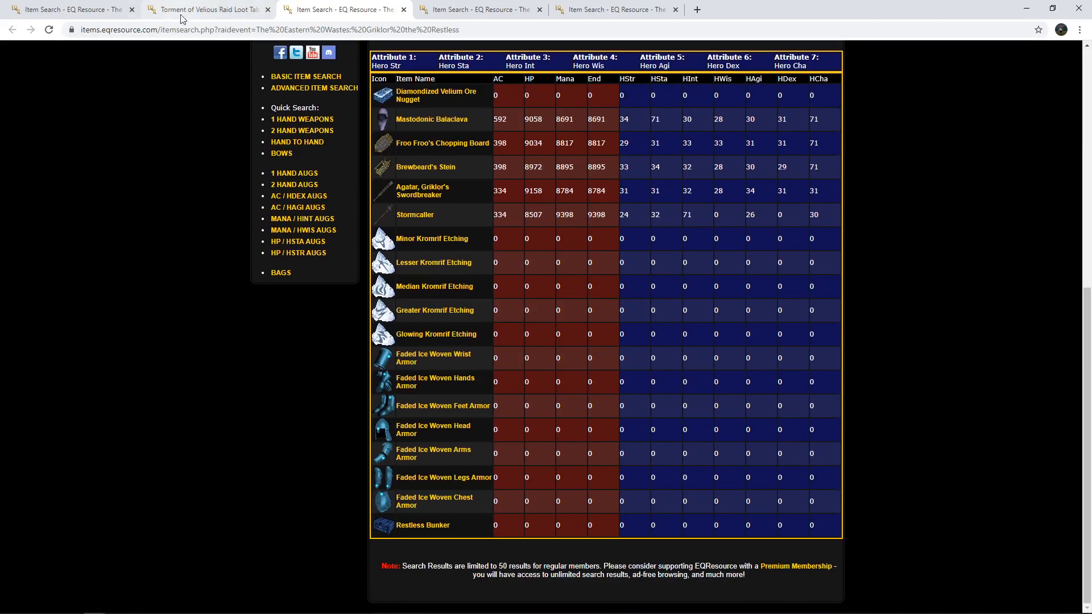
Return to the raid loot tables, open The Great Divide: Restless Assault and look over its items
click(205, 10)
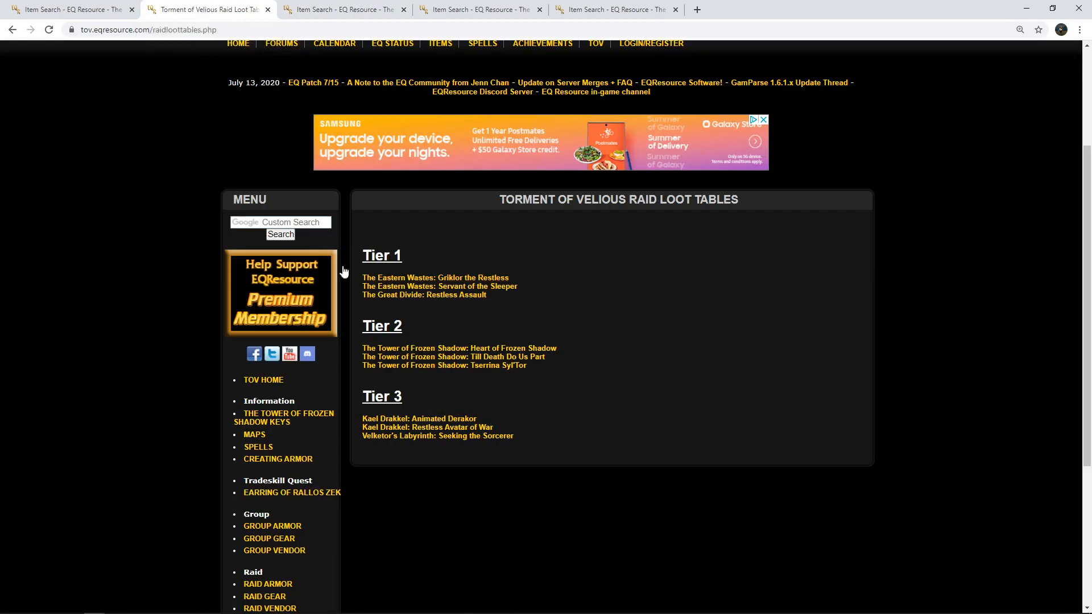
click(458, 295)
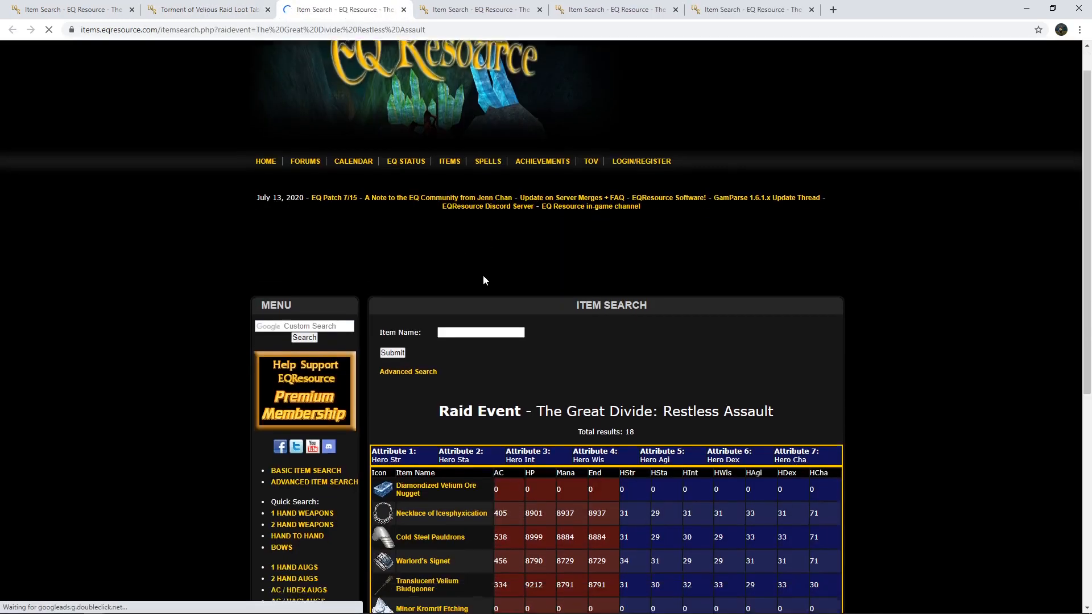
scroll(483, 274, down, 6)
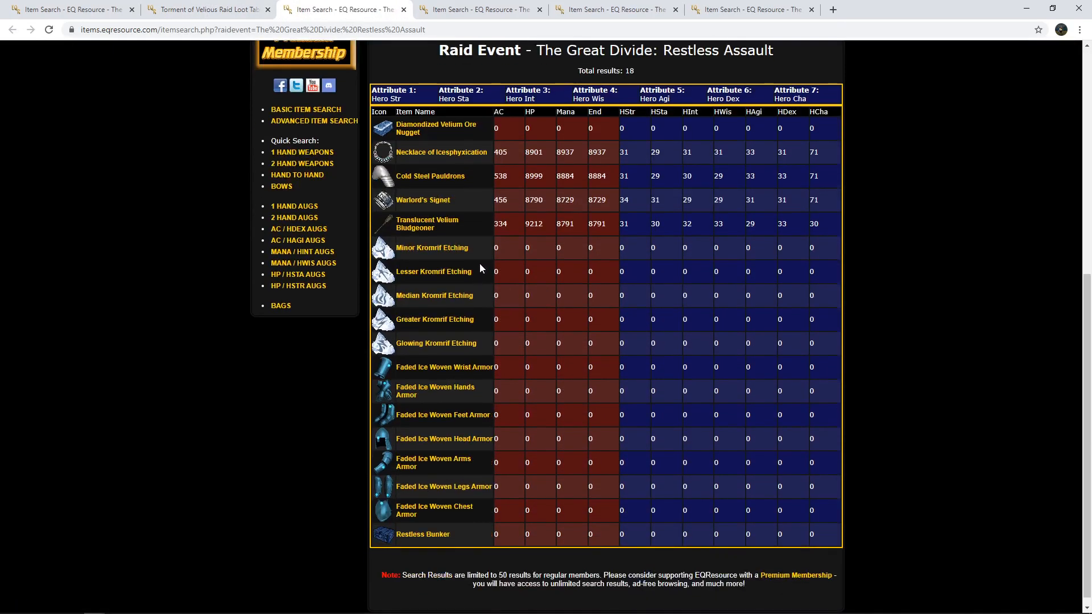